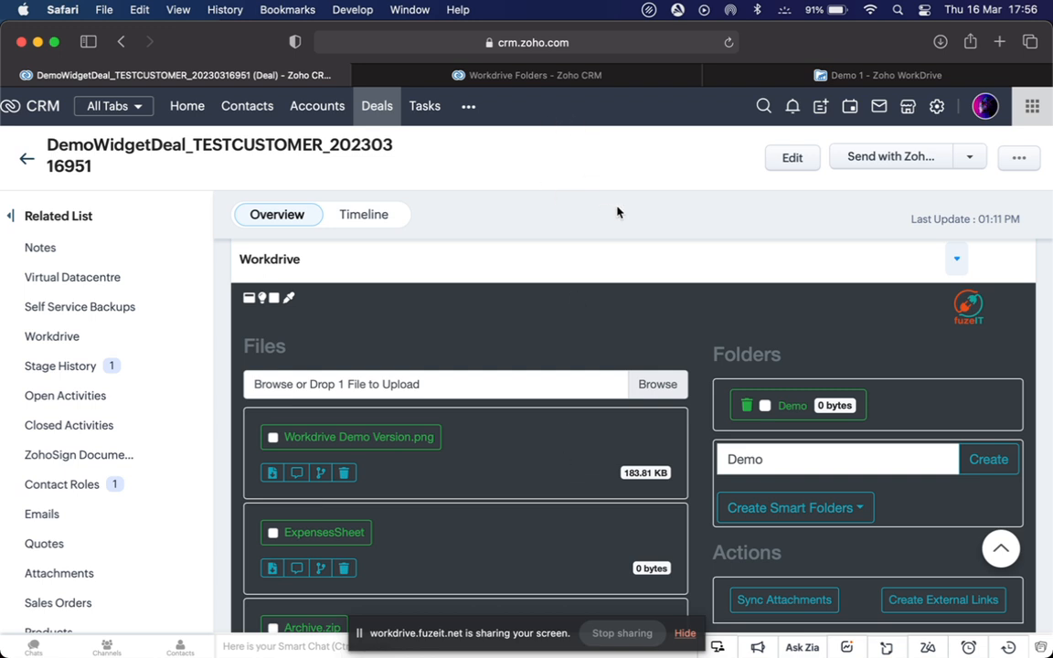
# Check the deal's widget, then view Demo 1 in WorkDrive with Demo and Workdrive Demo Version.png
pyautogui.scroll(-2, 552, 489)
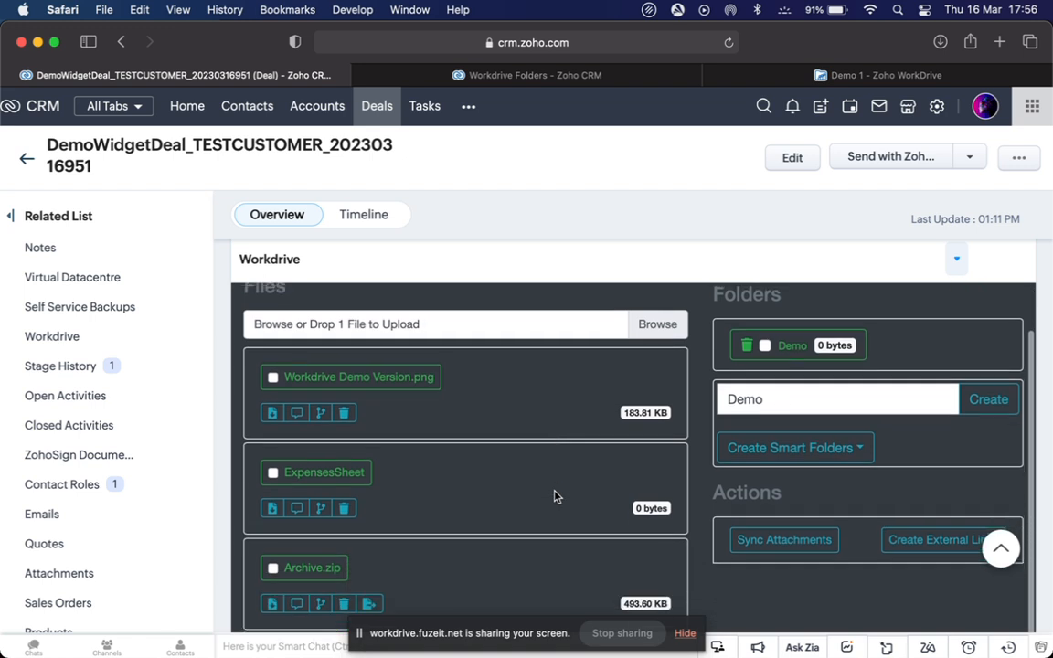
pyautogui.scroll(1, 552, 488)
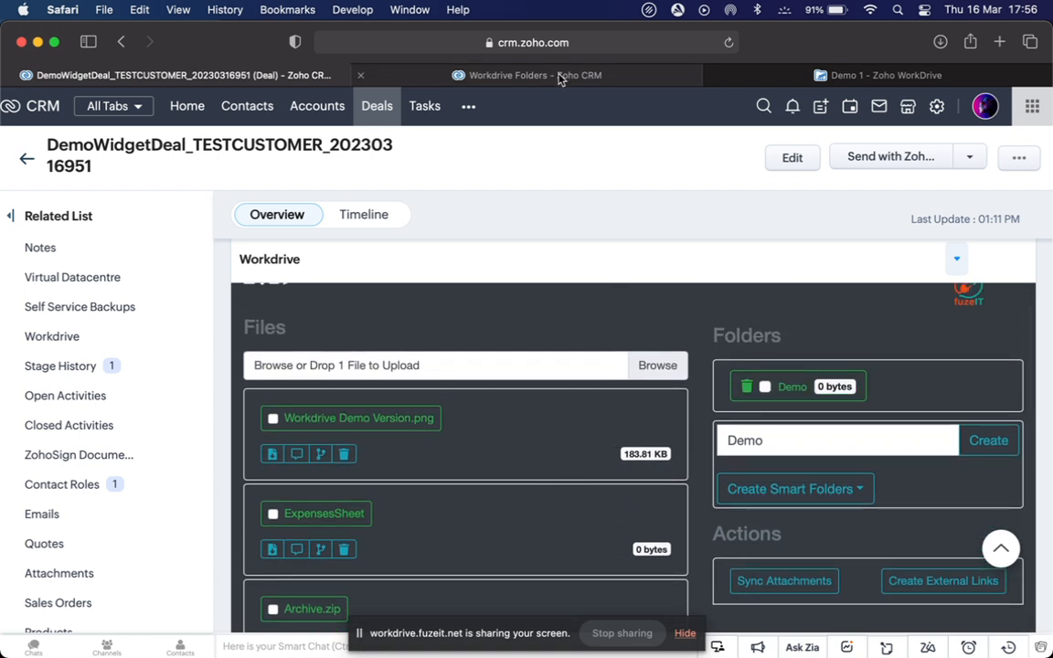
pyautogui.click(758, 80)
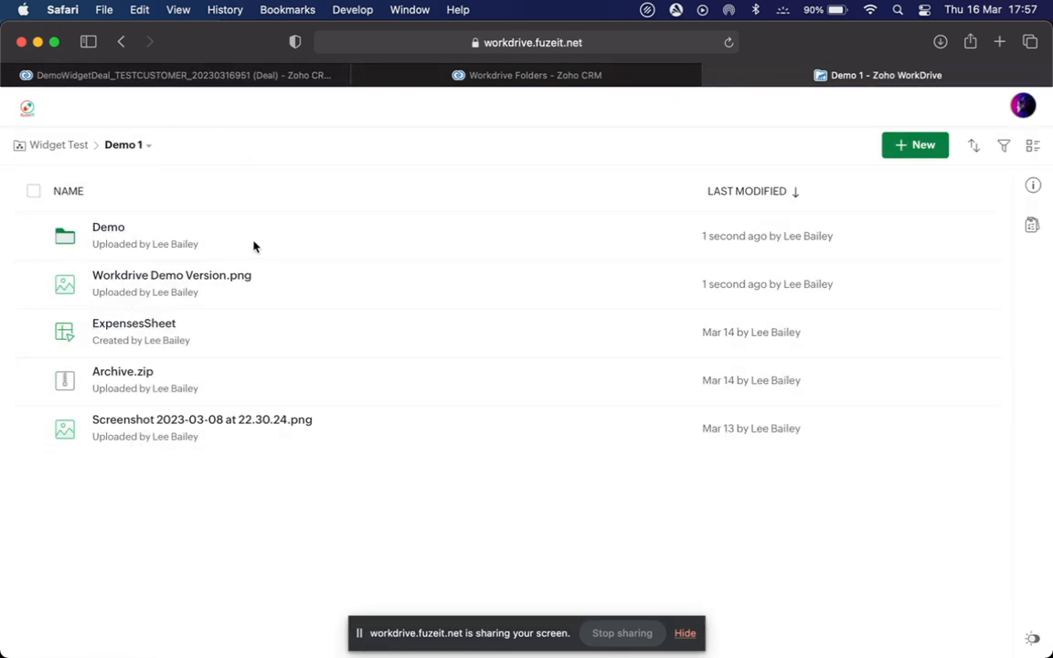
# Open the Smart 1 template record and review its Costing, Documentation, Statement Of Work and Signed Docs folders
pyautogui.click(512, 77)
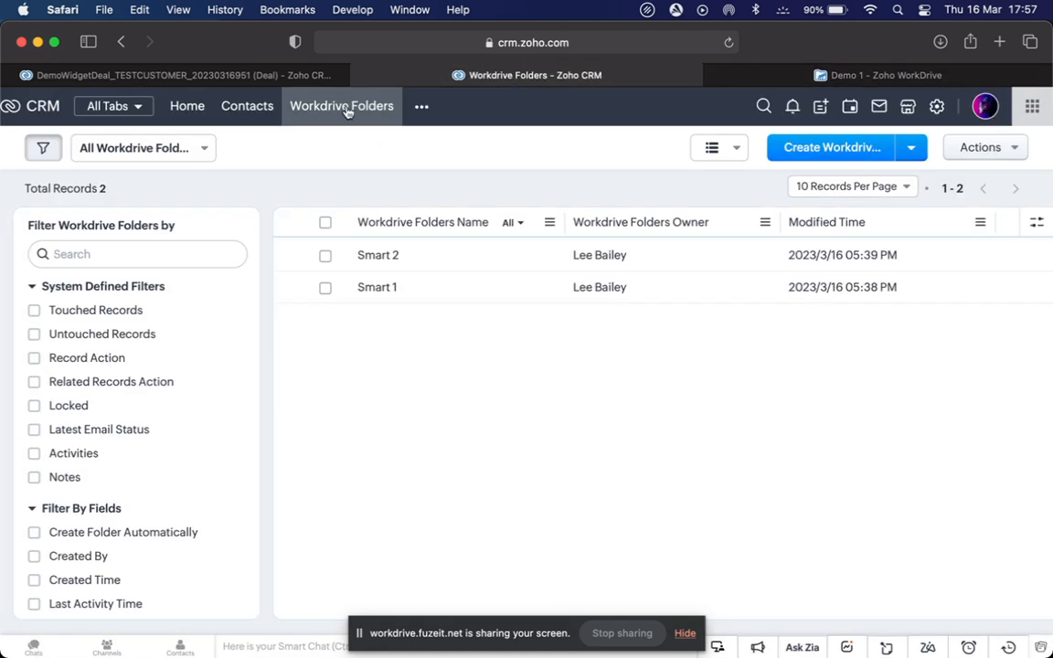
pyautogui.click(379, 288)
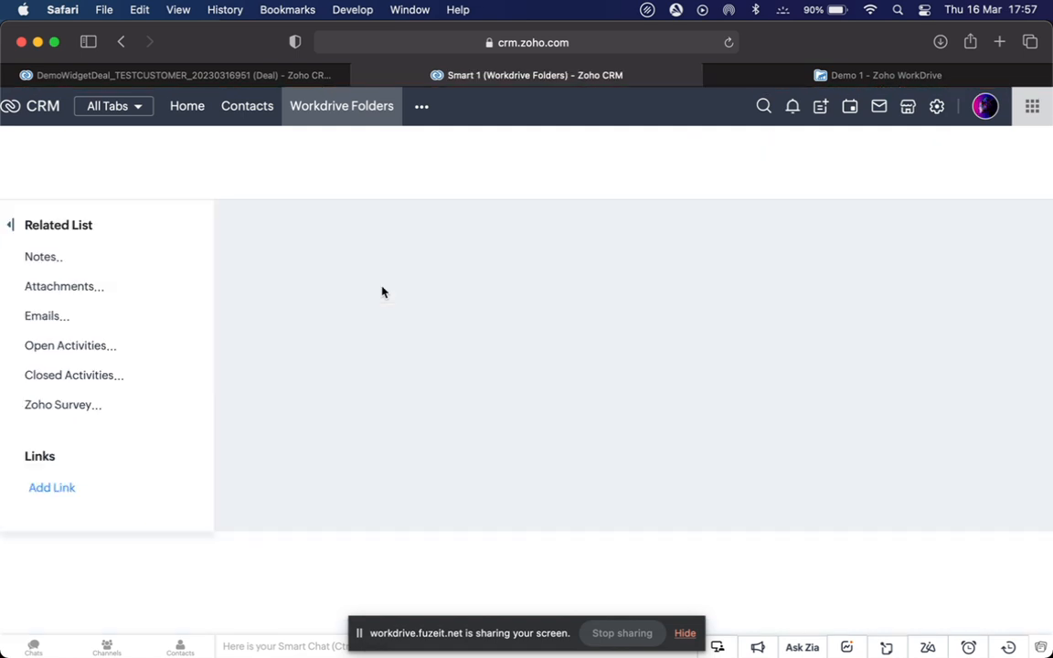
pyautogui.scroll(-5, 412, 378)
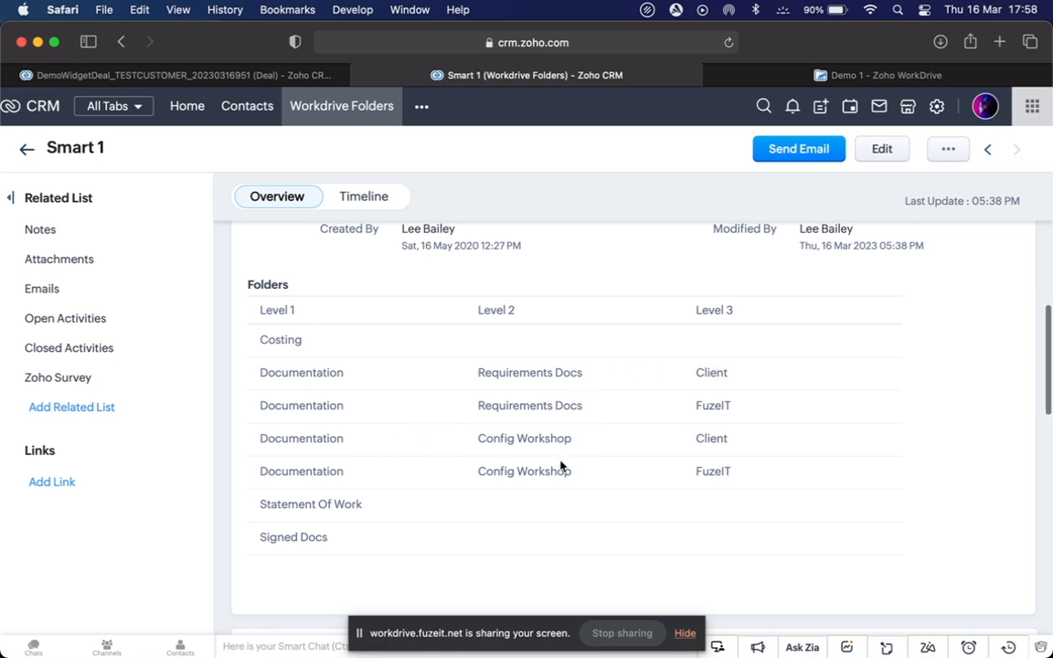
pyautogui.scroll(3, 559, 466)
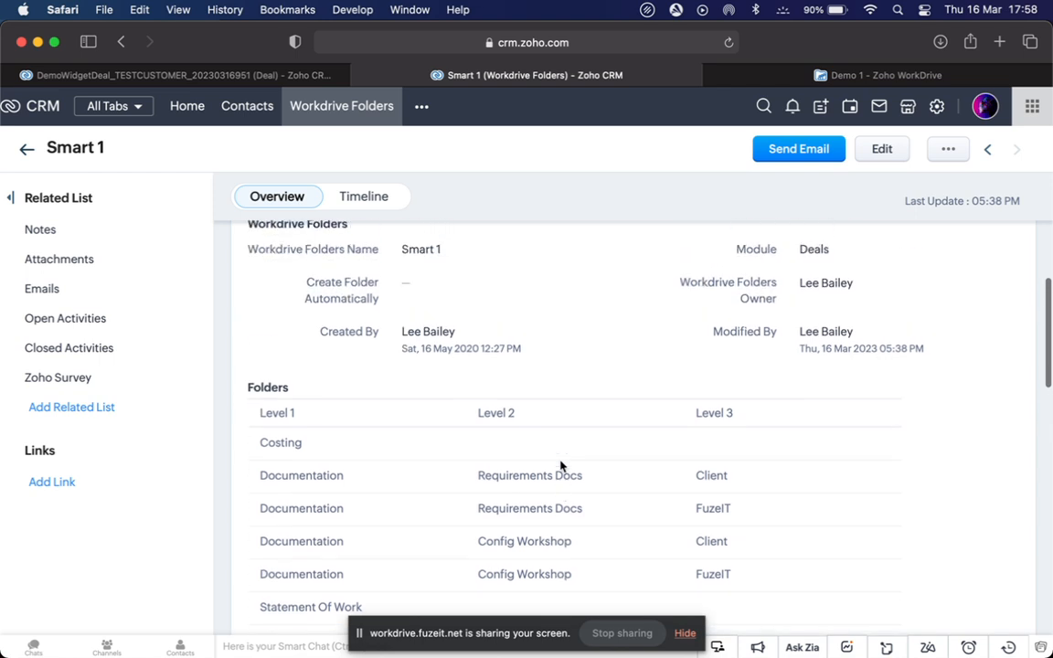
# Open Smart 2 and review Documentation › Requirements Docs › Client/FuzeIT, Statement Of Work and Signed Docs
pyautogui.click(988, 152)
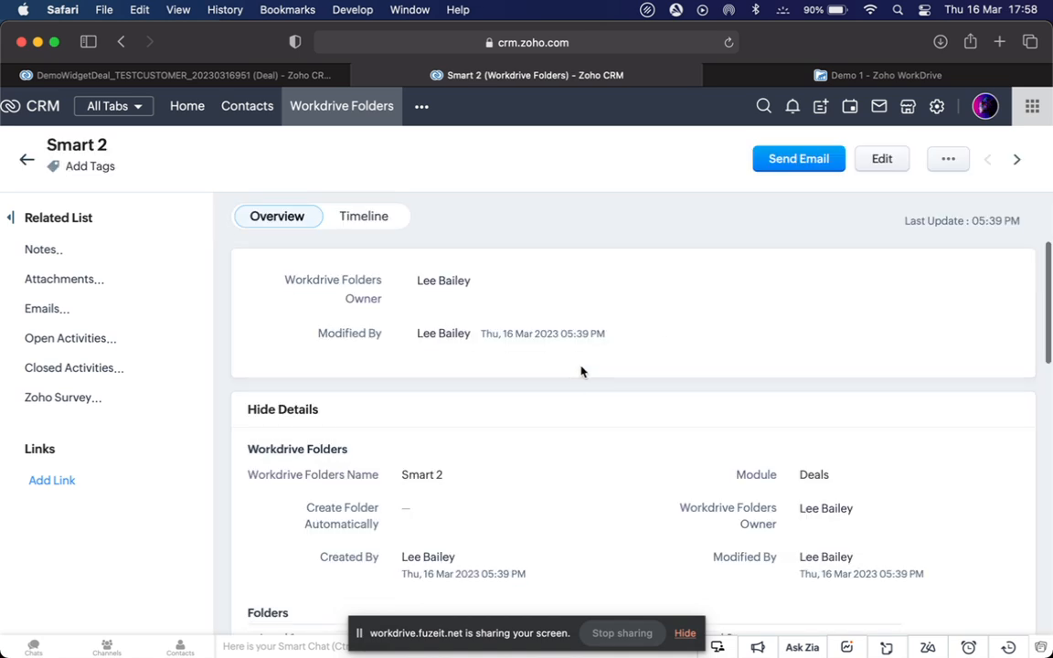
pyautogui.scroll(-3, 581, 371)
pyautogui.scroll(-5, 581, 371)
pyautogui.scroll(3, 581, 371)
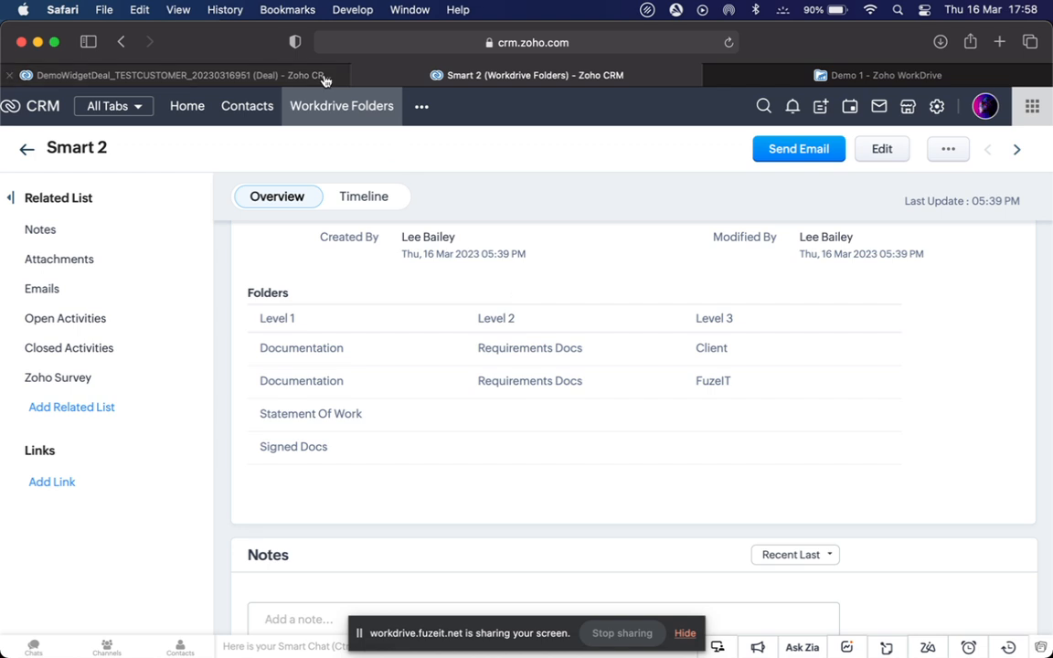
# Apply the Smart 1 template through Create Smart Folders in the deal's WorkDrive widget
pyautogui.click(293, 76)
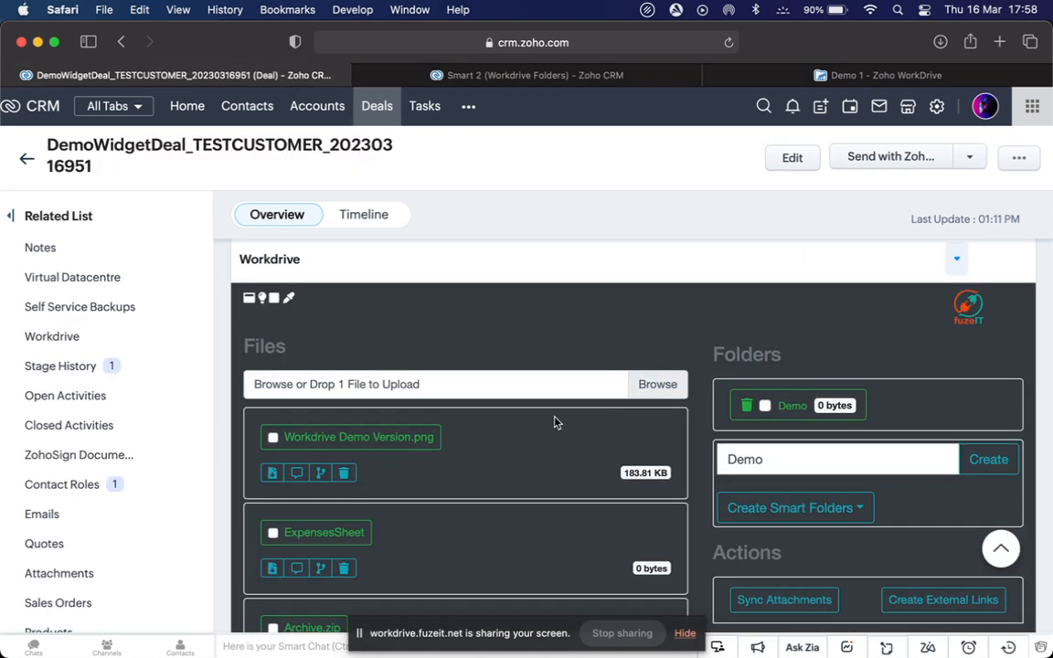
pyautogui.scroll(-3, 557, 423)
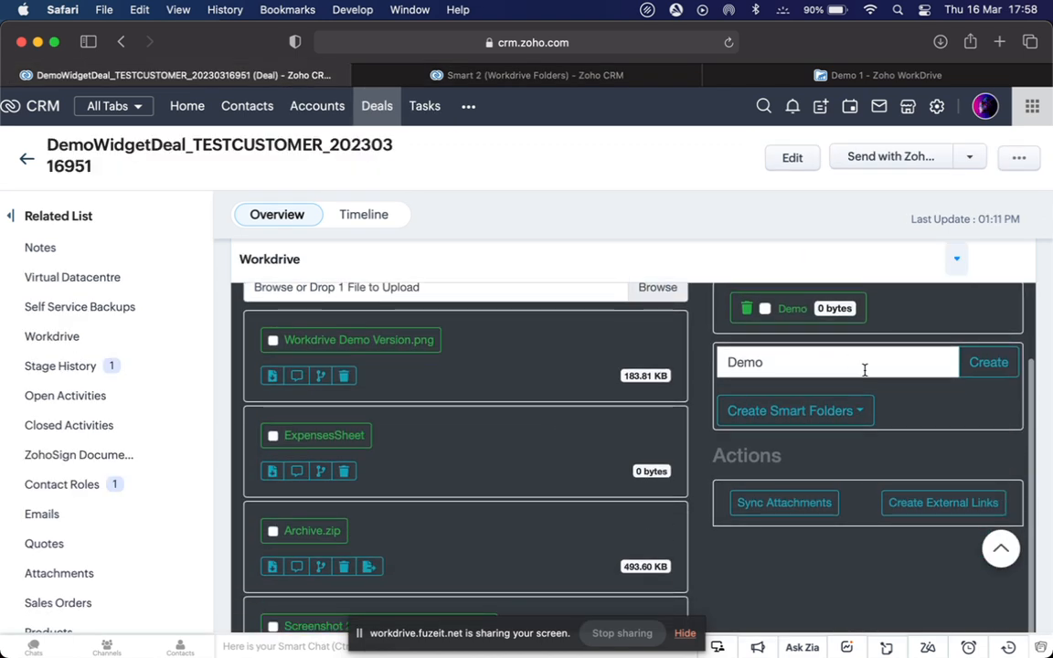
pyautogui.click(792, 411)
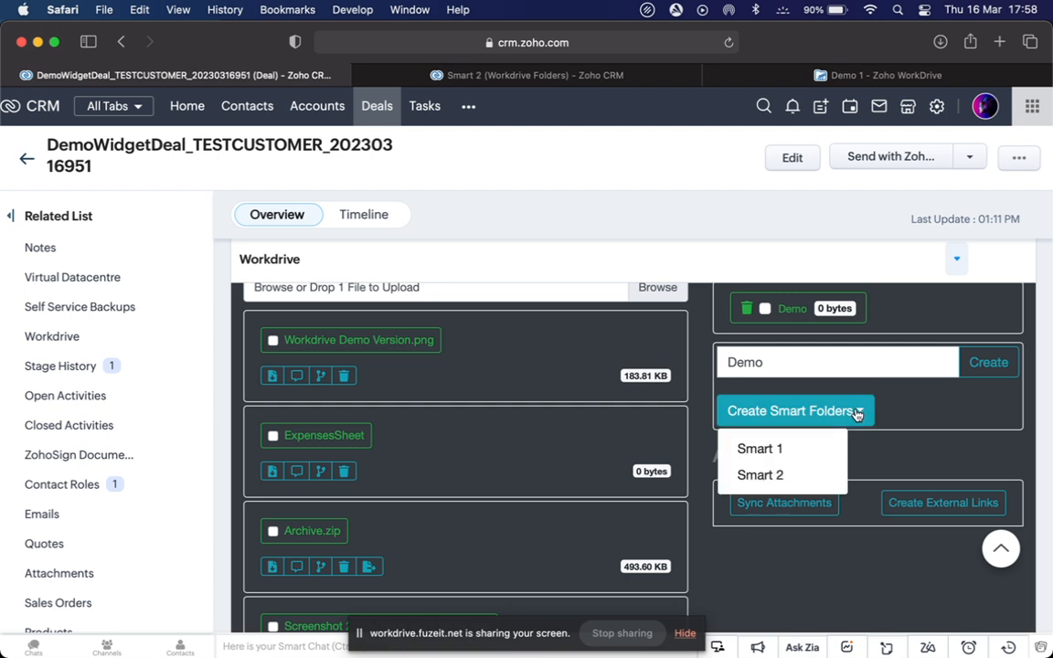
pyautogui.click(765, 450)
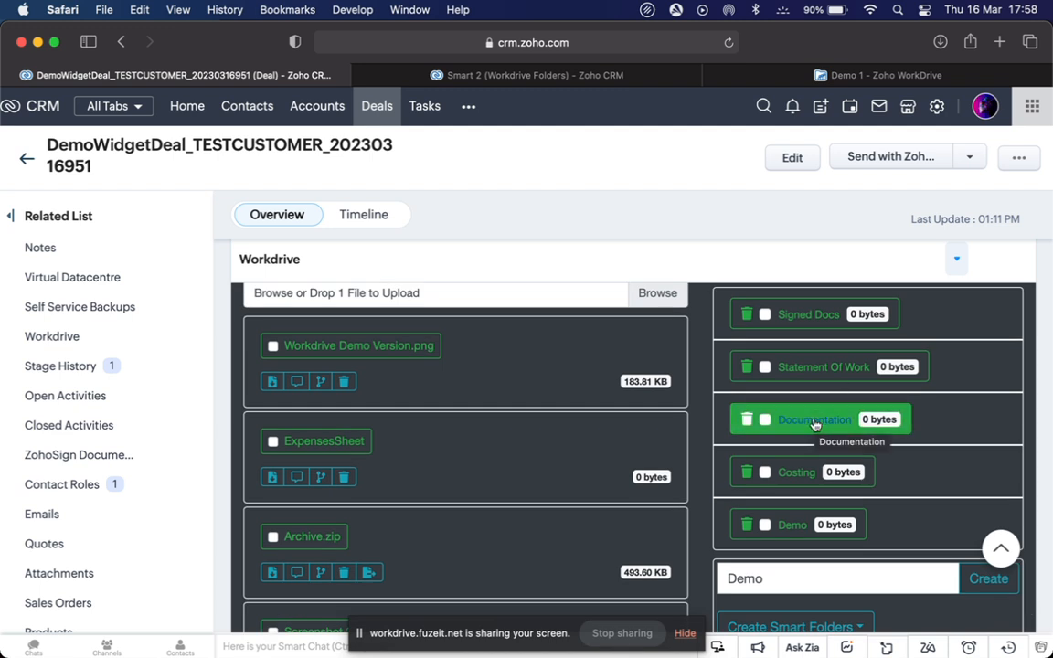
# Drill into Documentation › Requirements Docs in the widget, then view the new folders in Demo 1
pyautogui.click(814, 422)
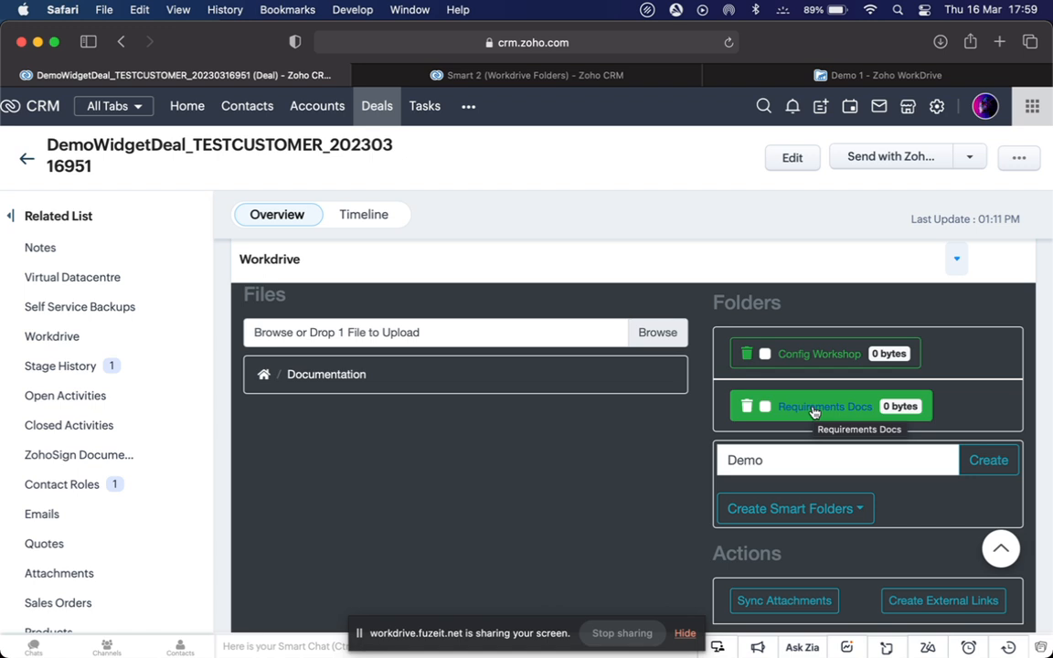
pyautogui.click(813, 412)
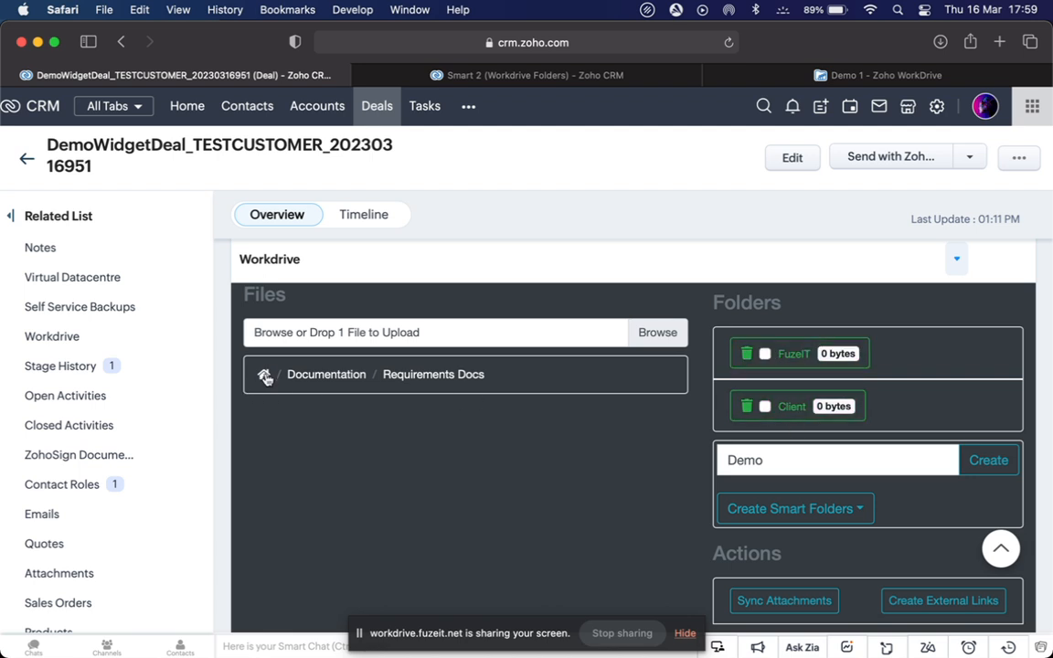
pyautogui.click(781, 79)
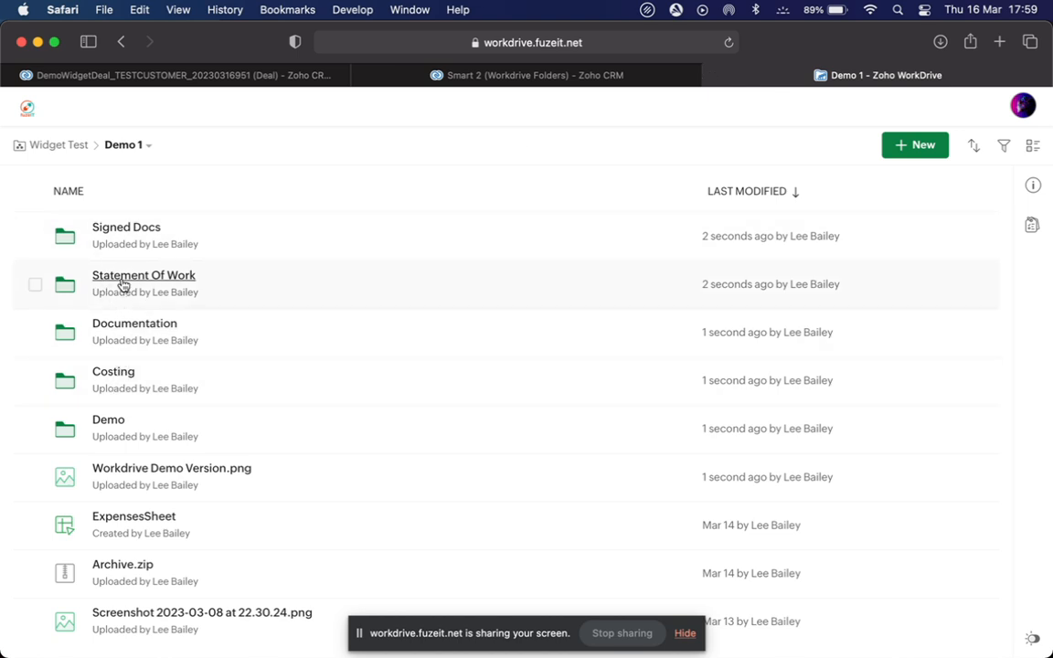
# Peek into Statement Of Work, then select Signed Docs, Statement Of Work, Documentation and Costing
pyautogui.click(122, 285)
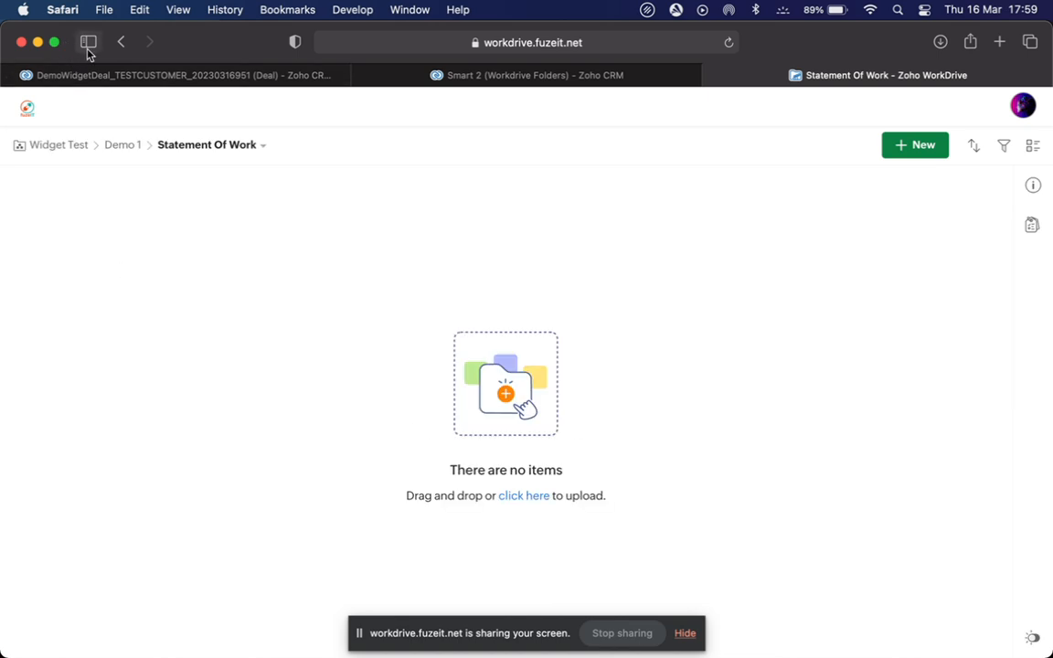
pyautogui.click(121, 42)
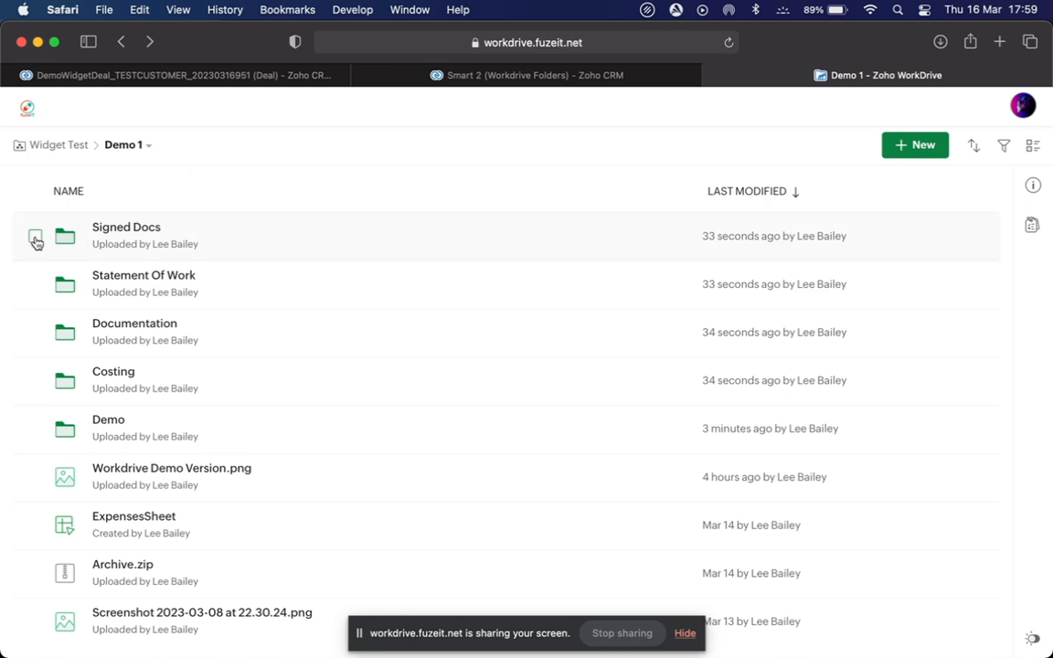
pyautogui.click(35, 236)
pyautogui.click(35, 285)
pyautogui.click(35, 332)
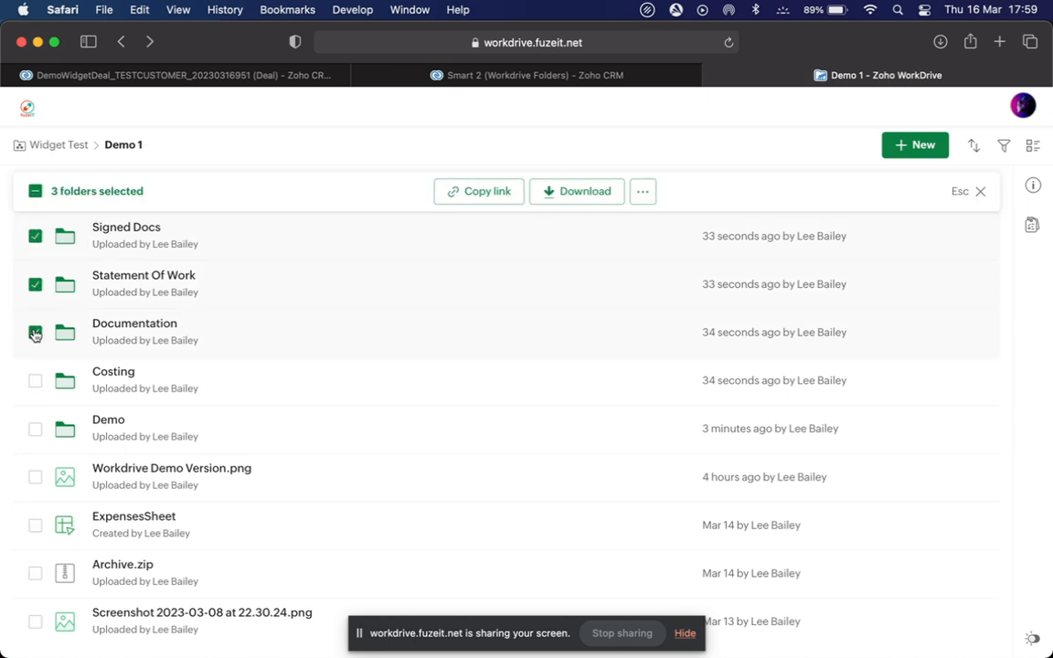
pyautogui.click(35, 381)
# Move the four selected folders to Trash and head back to the CRM deal
pyautogui.click(642, 193)
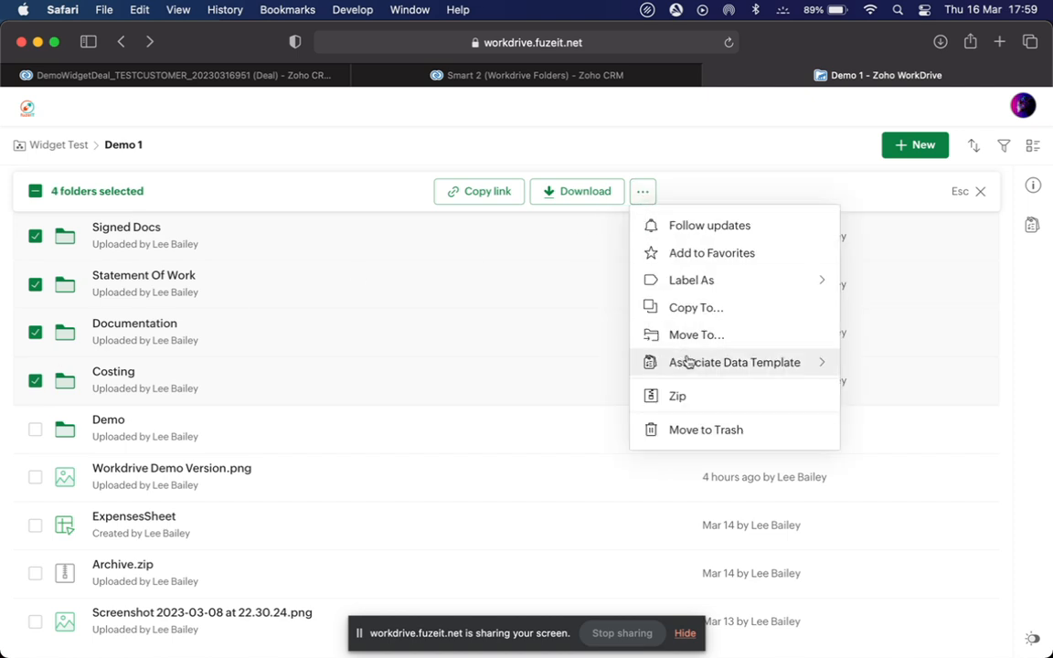
pyautogui.click(694, 431)
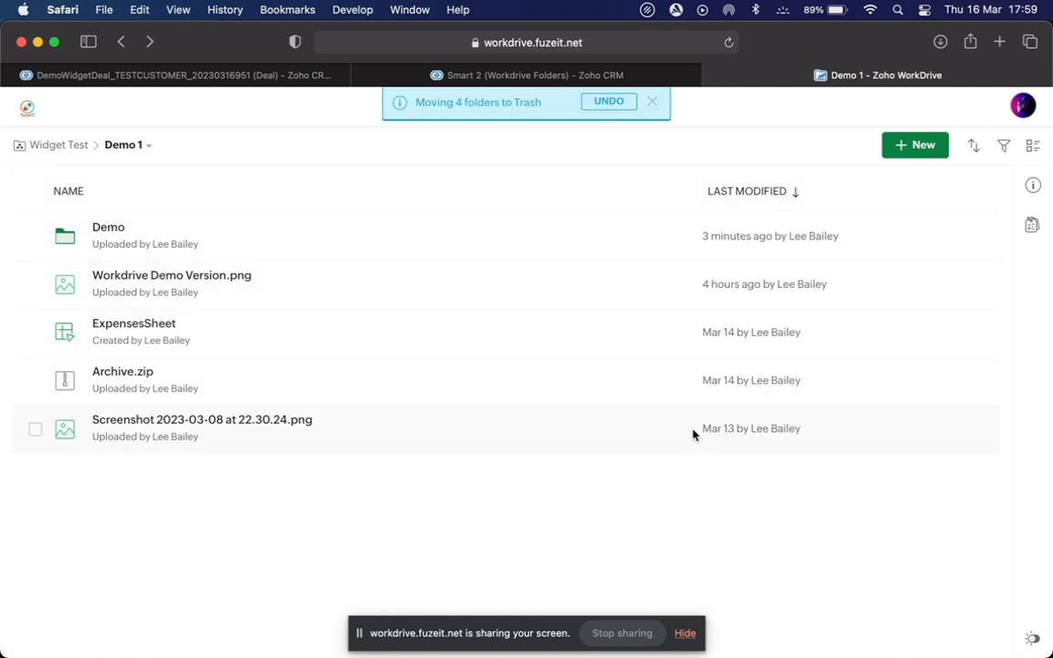
pyautogui.click(306, 75)
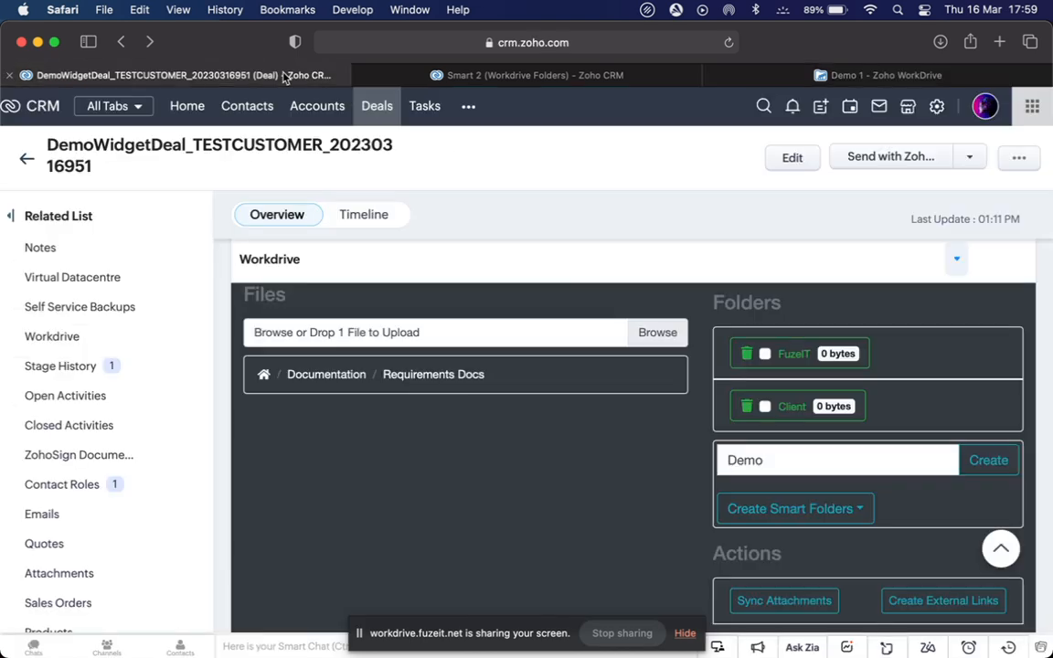
# Browse the widget's top-level folders and the Demo folder to check what remains
pyautogui.click(264, 376)
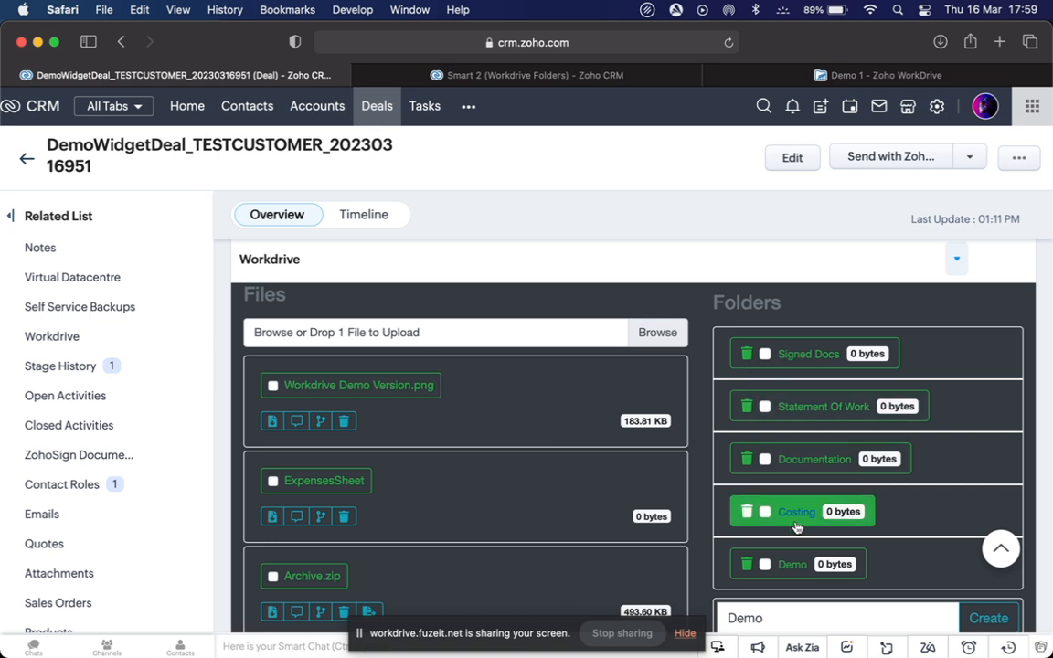
pyautogui.click(792, 570)
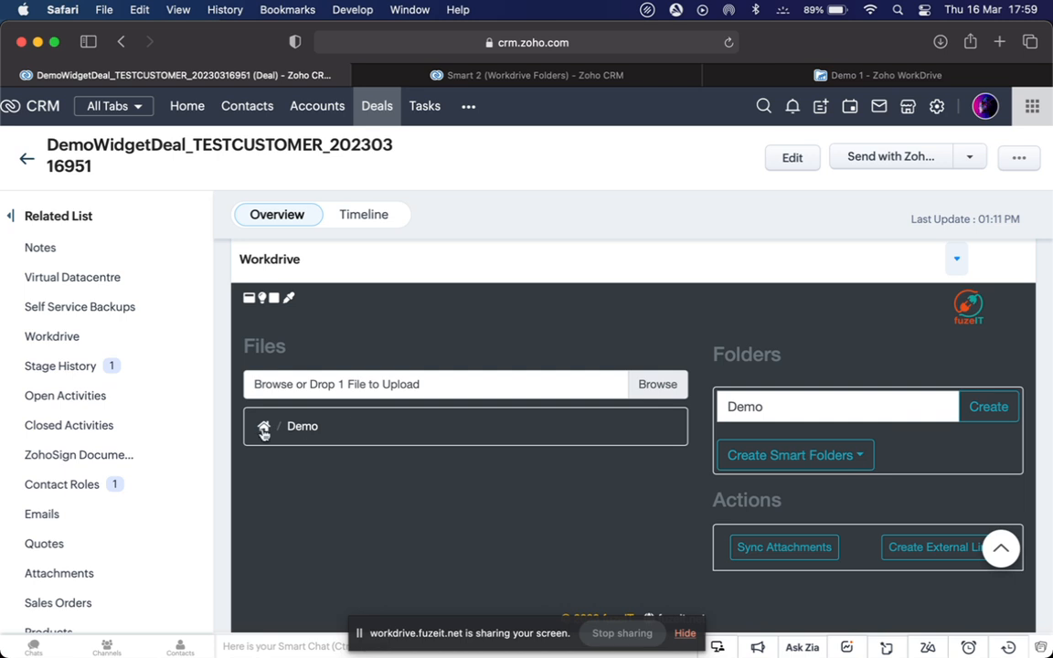
pyautogui.click(264, 427)
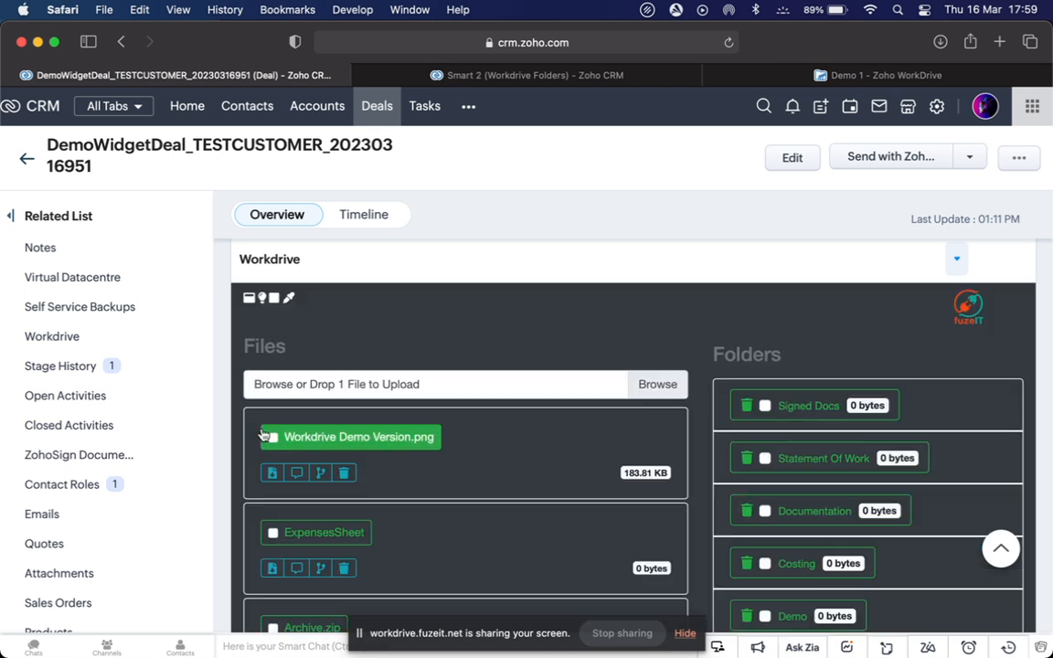
pyautogui.scroll(-4, 476, 429)
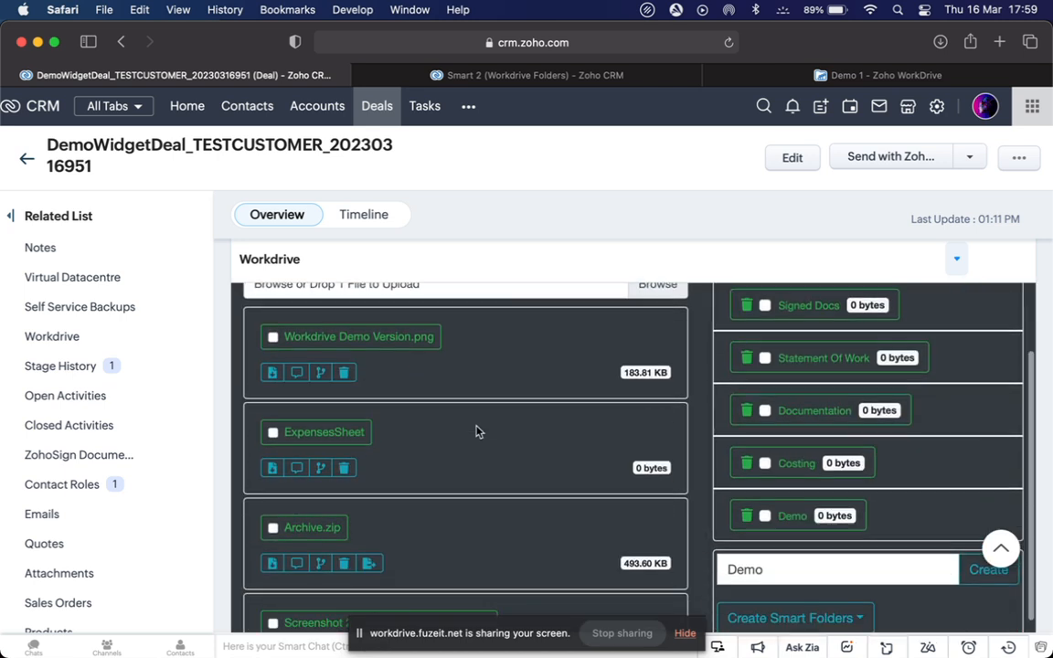
pyautogui.scroll(-2, 476, 430)
pyautogui.scroll(6, 476, 429)
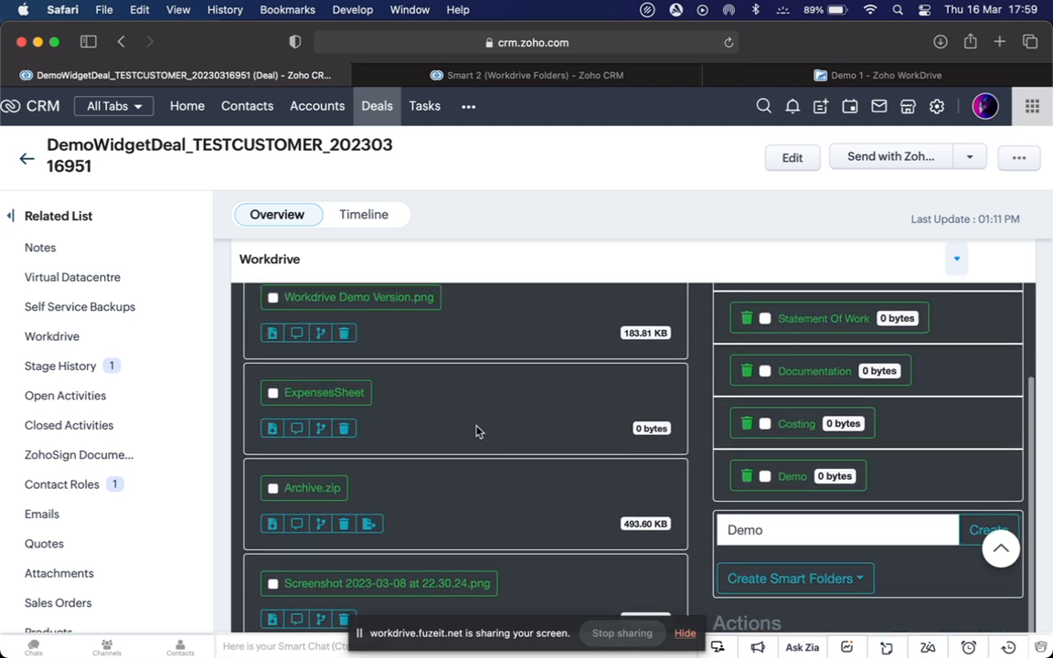
# Dismiss WorkDrive's Trash notice, then reload the widget so only the Demo folder is listed
pyautogui.click(804, 75)
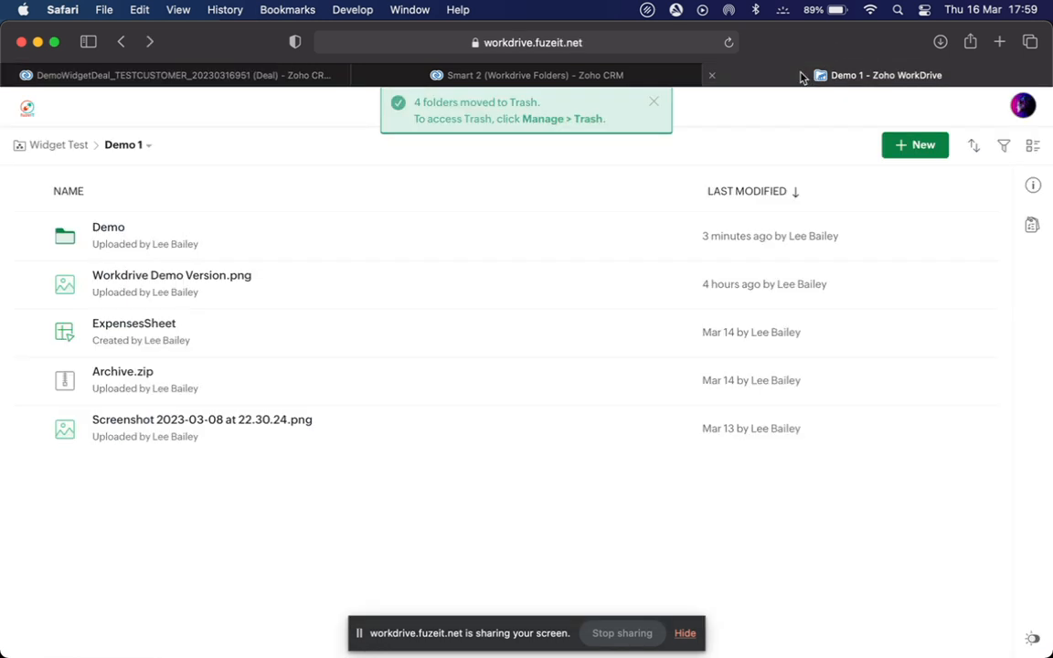
pyautogui.click(653, 102)
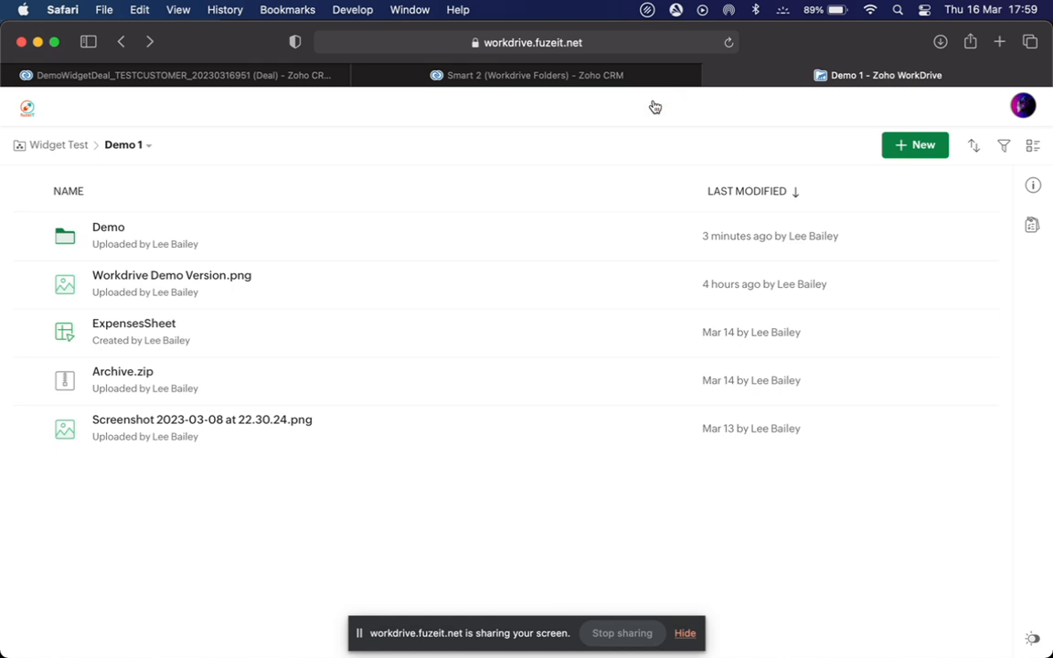
pyautogui.click(139, 74)
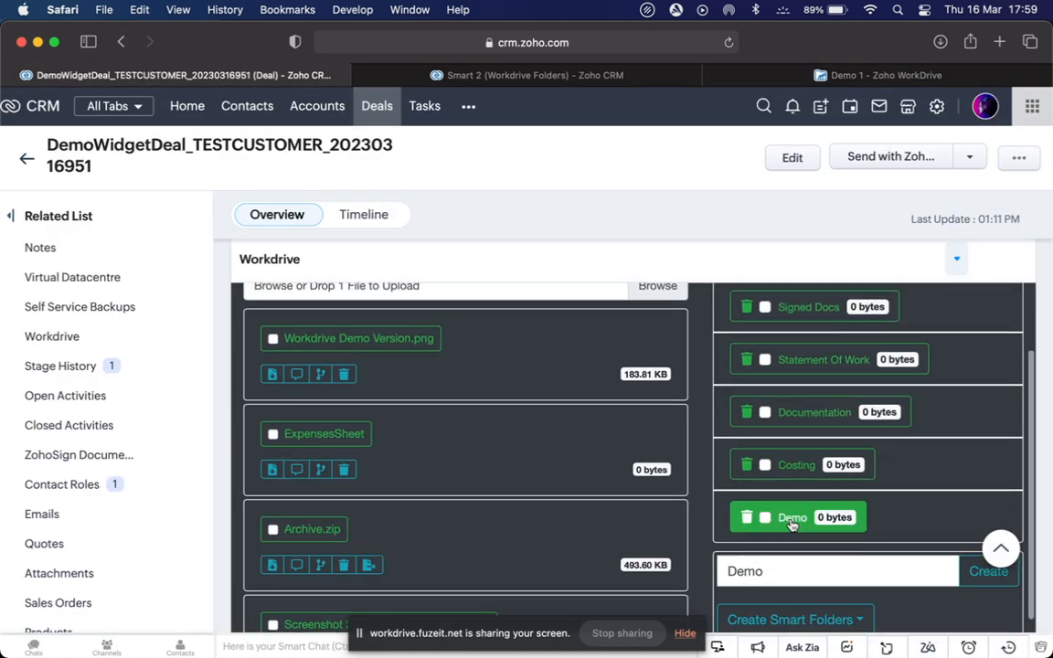
pyautogui.click(789, 519)
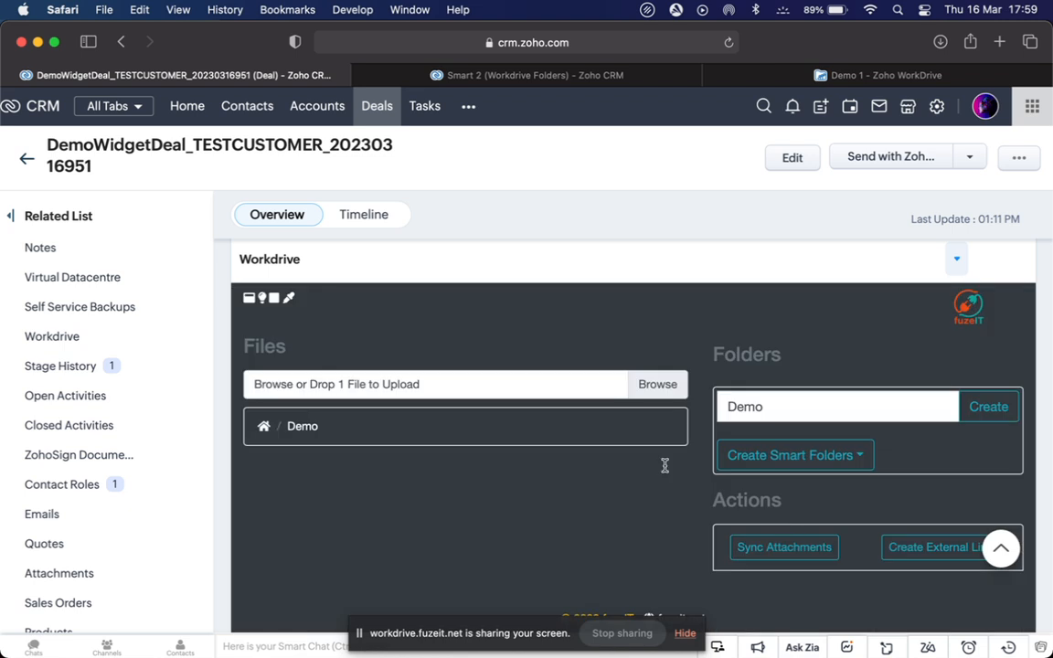
pyautogui.click(262, 430)
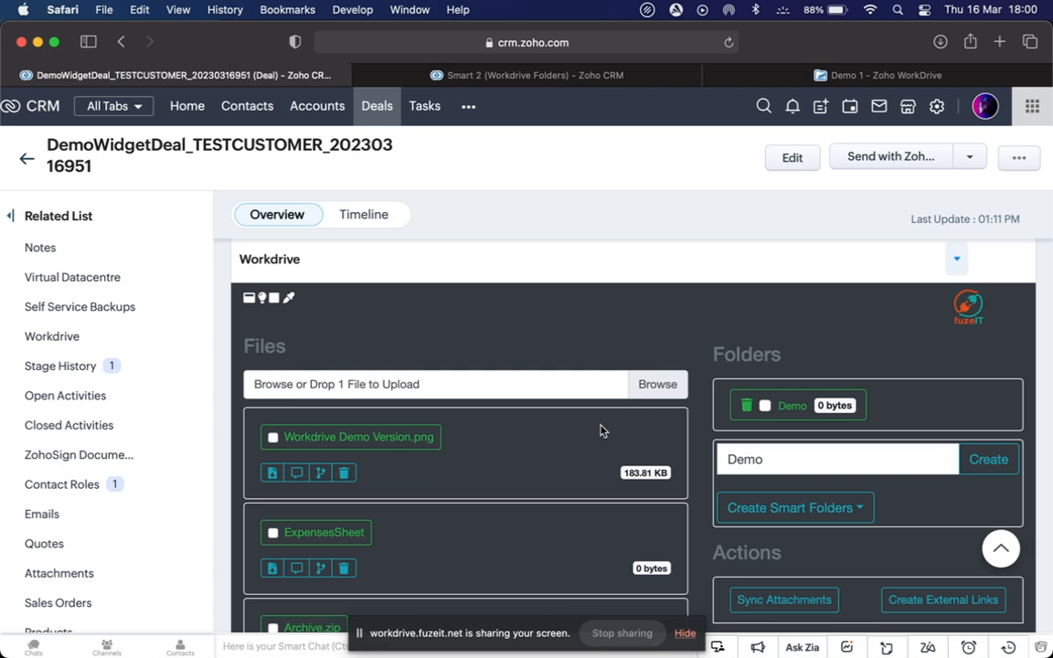
pyautogui.scroll(-2, 600, 430)
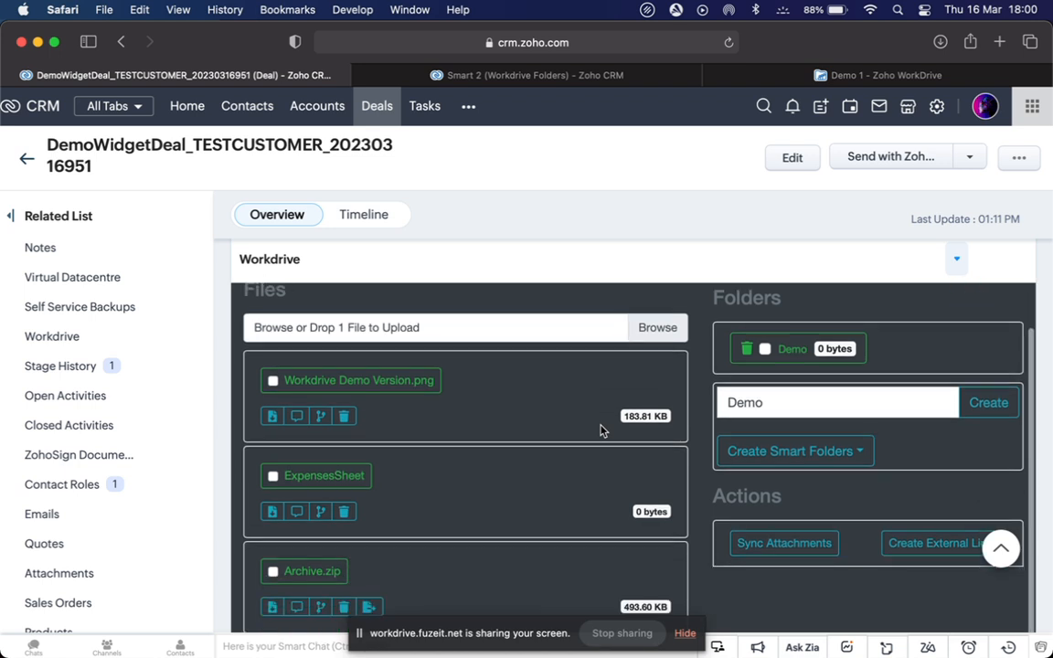
pyautogui.scroll(1, 601, 431)
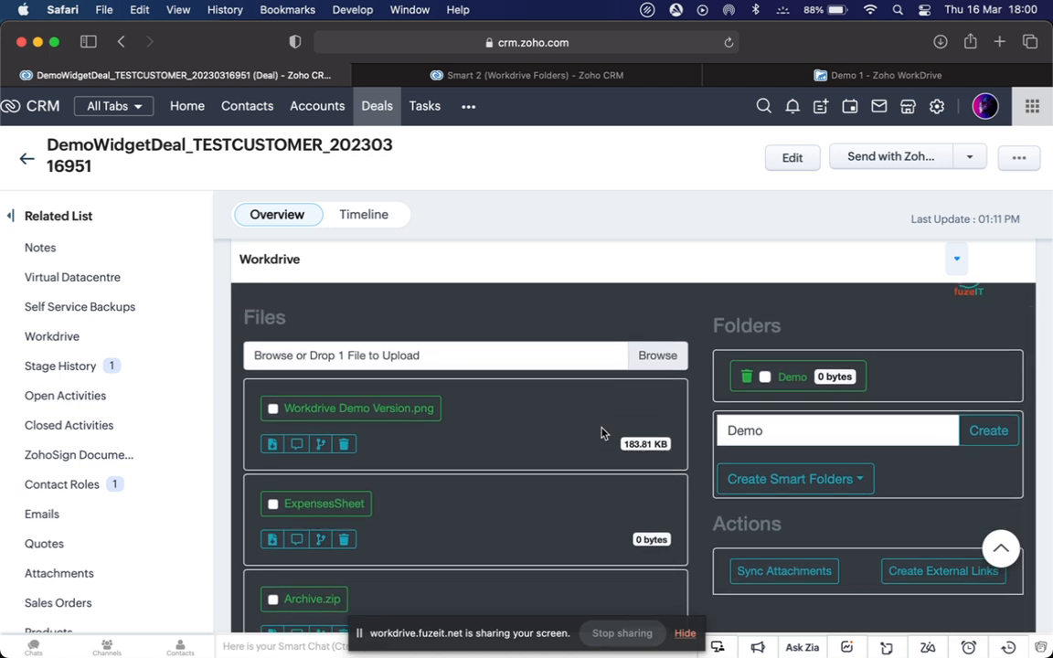
# Compare against the Smart 2 record, then apply Smart 2 to the deal's widget
pyautogui.click(850, 484)
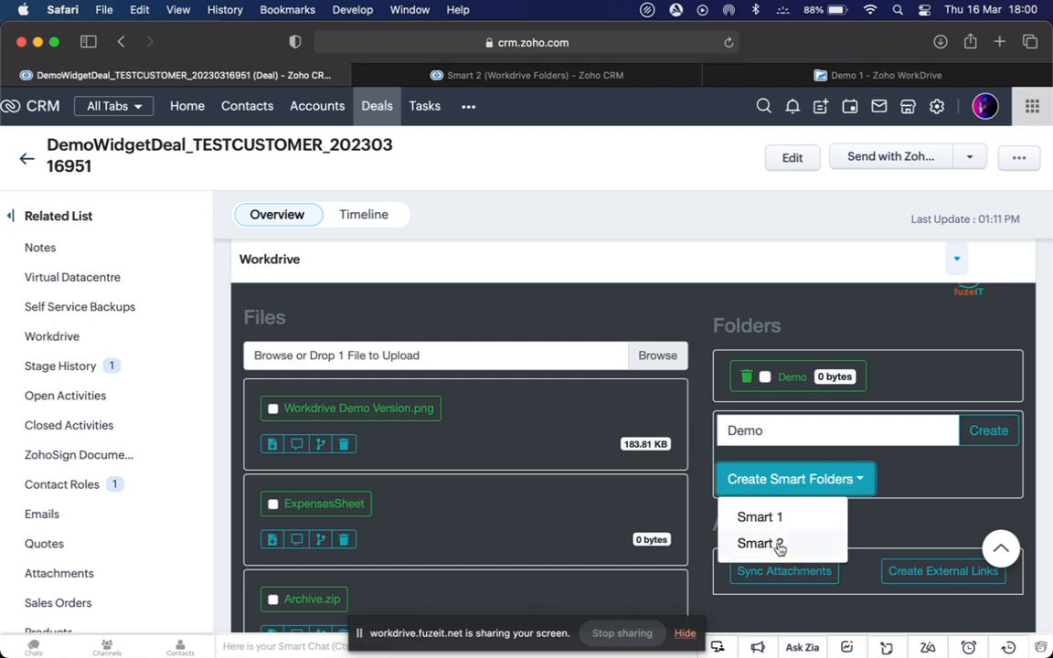
pyautogui.click(542, 71)
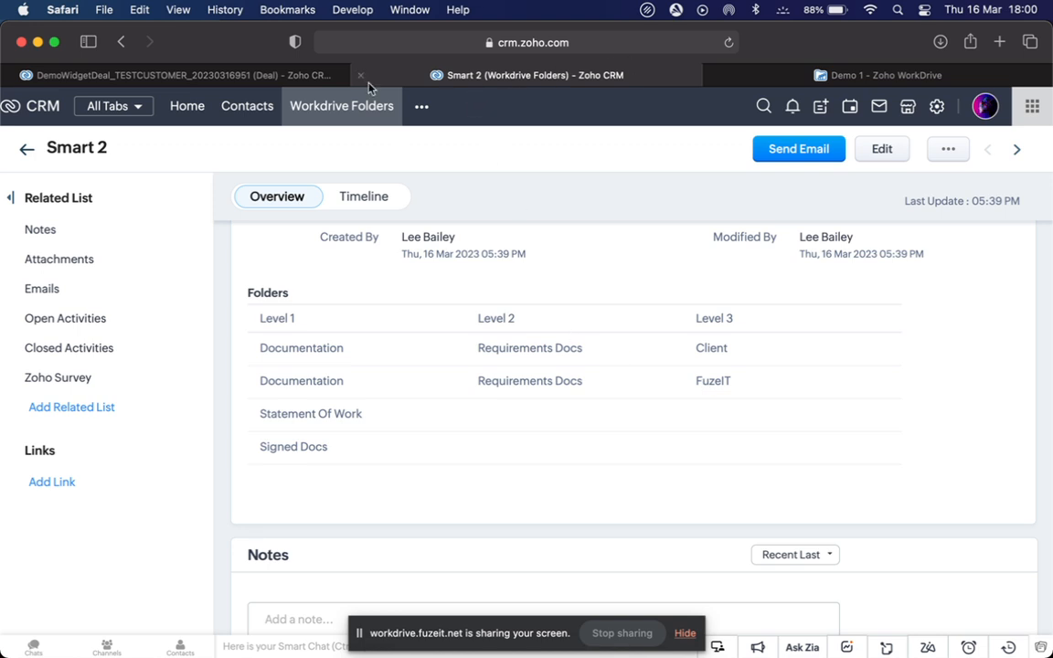
pyautogui.click(286, 77)
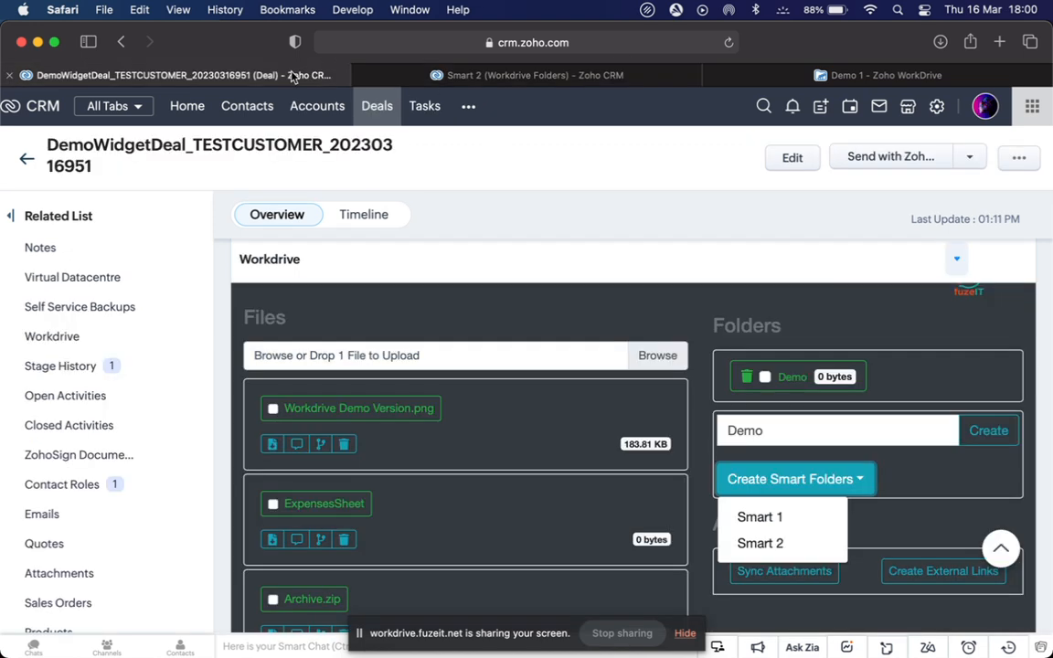
pyautogui.click(759, 542)
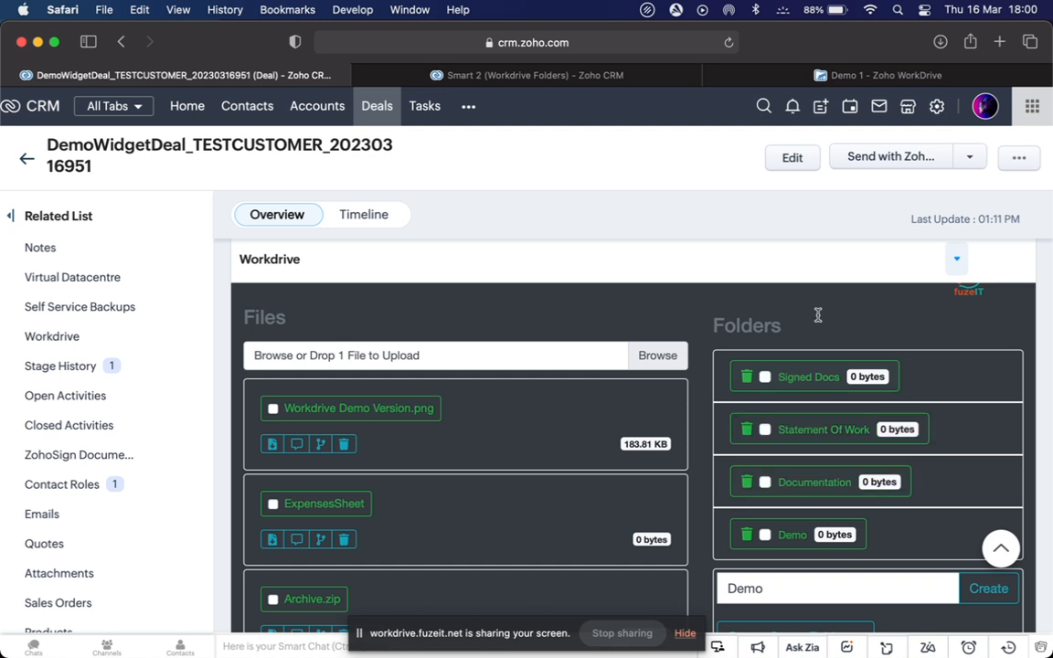
pyautogui.click(807, 486)
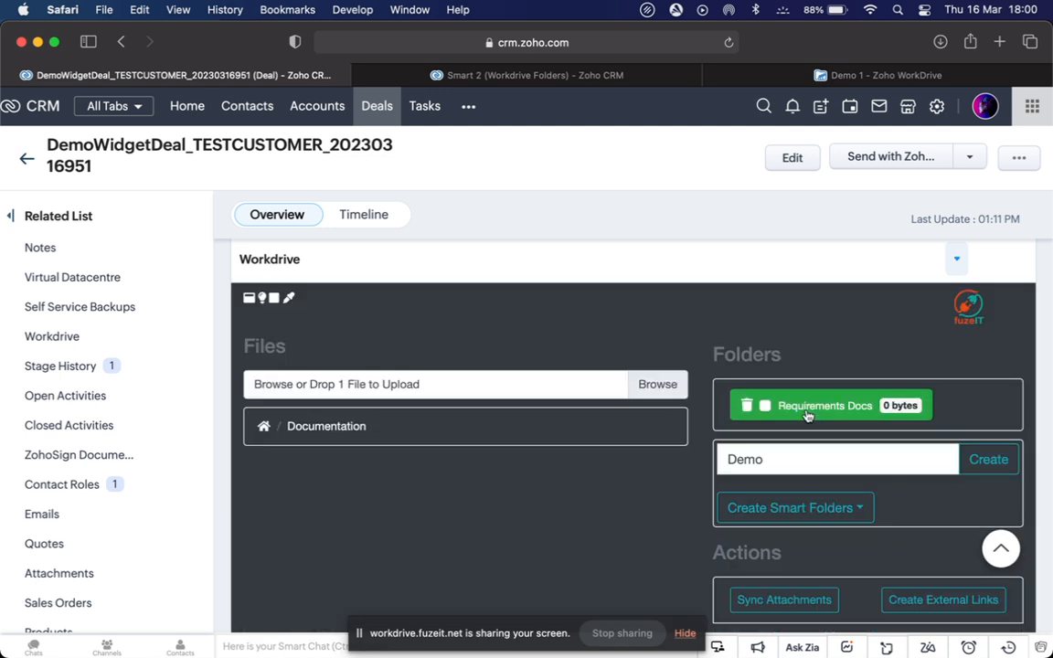
pyautogui.click(808, 413)
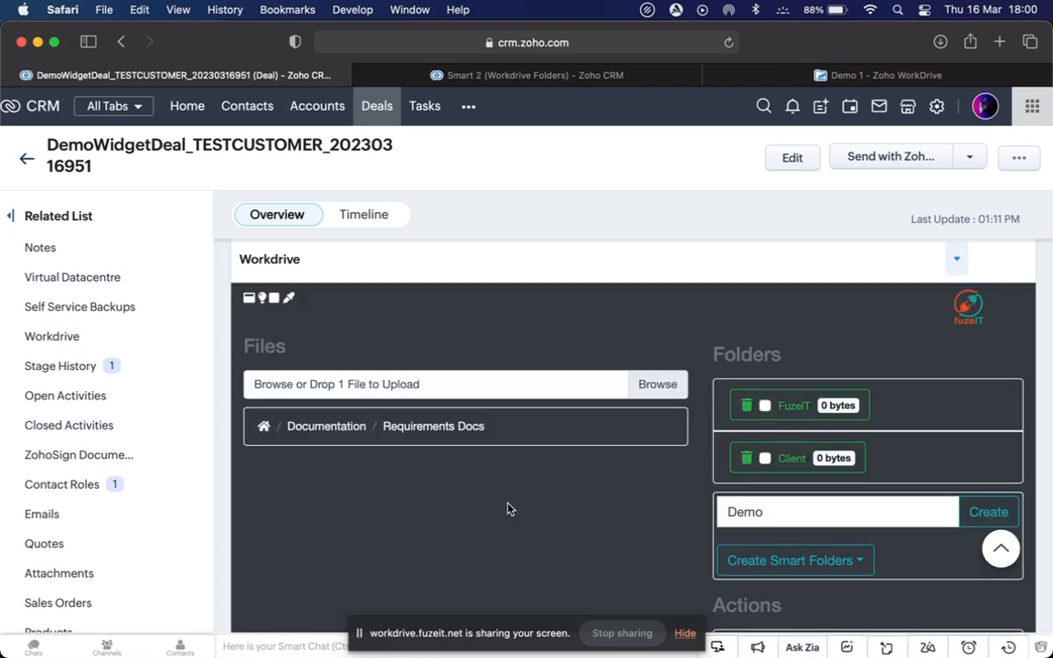
pyautogui.click(264, 429)
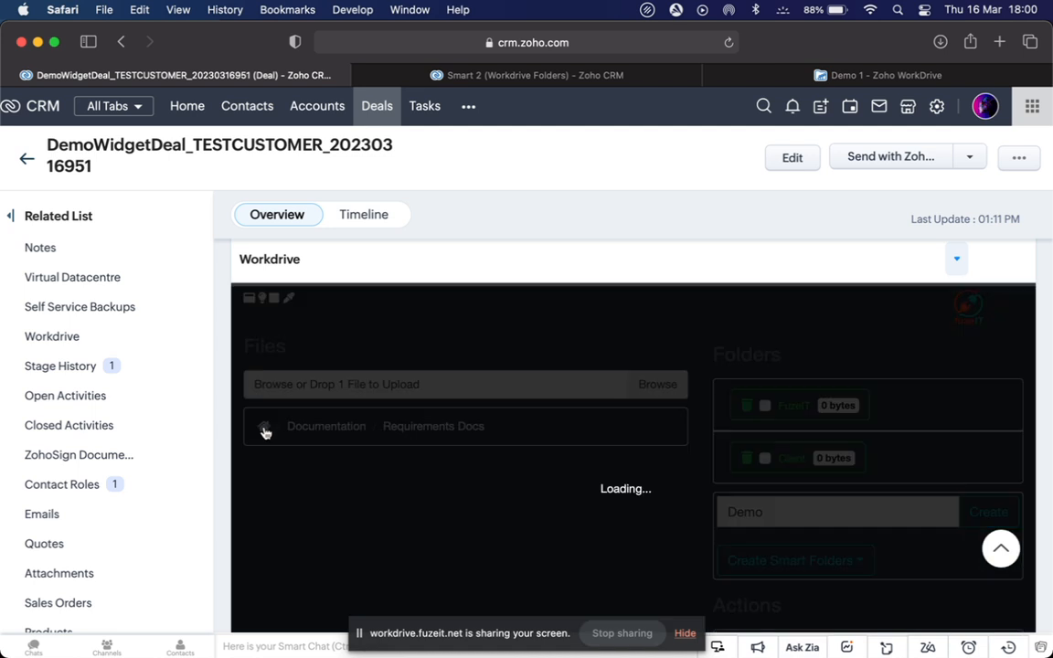
pyautogui.click(508, 76)
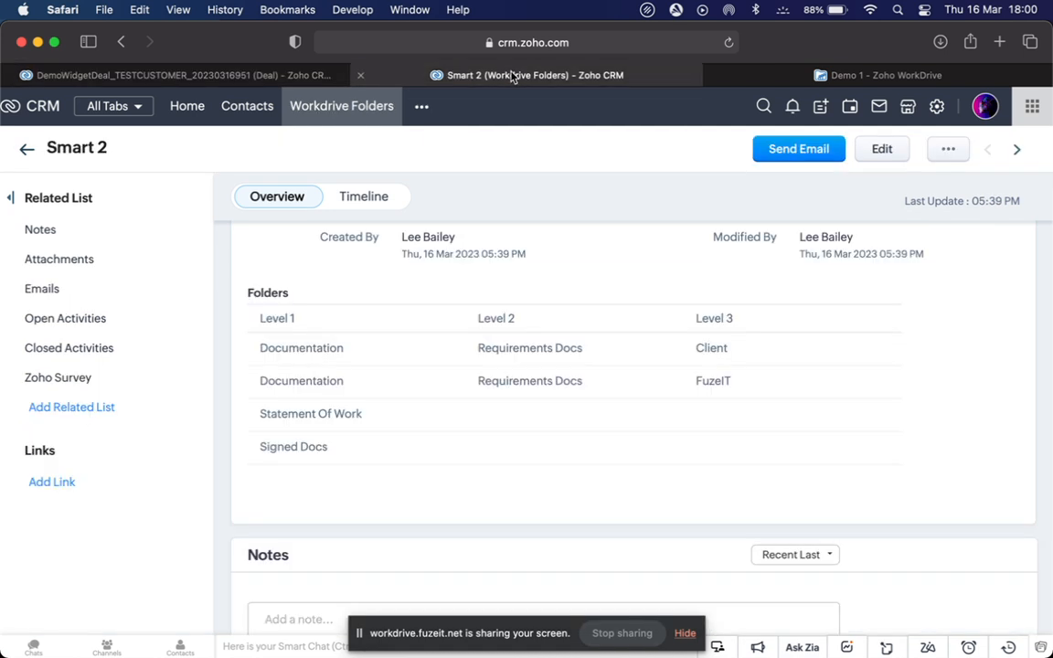
pyautogui.click(752, 78)
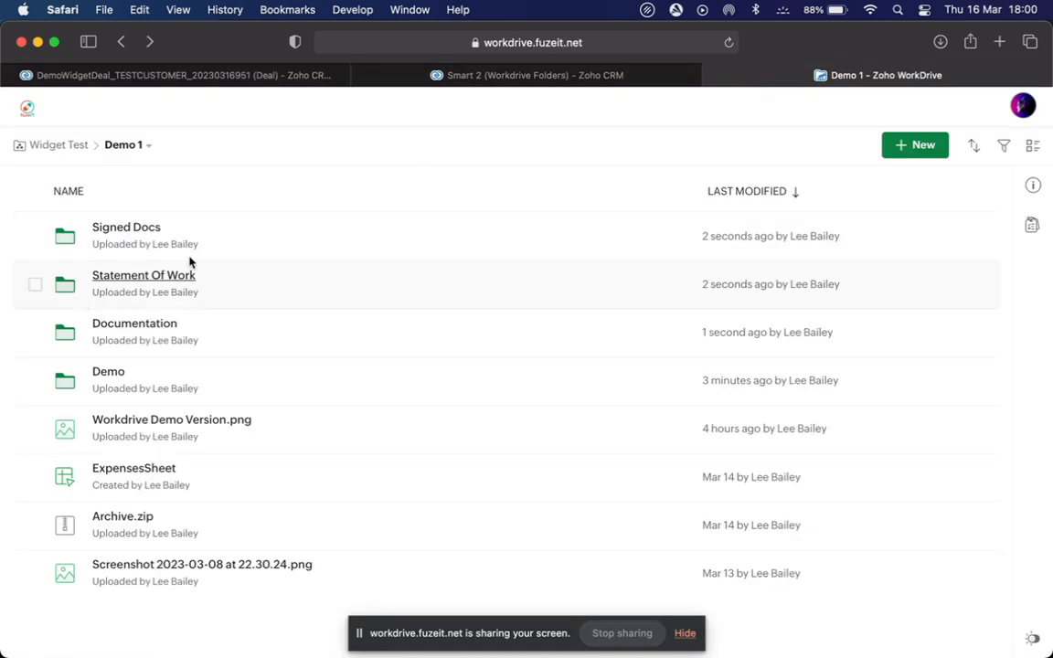
pyautogui.click(212, 73)
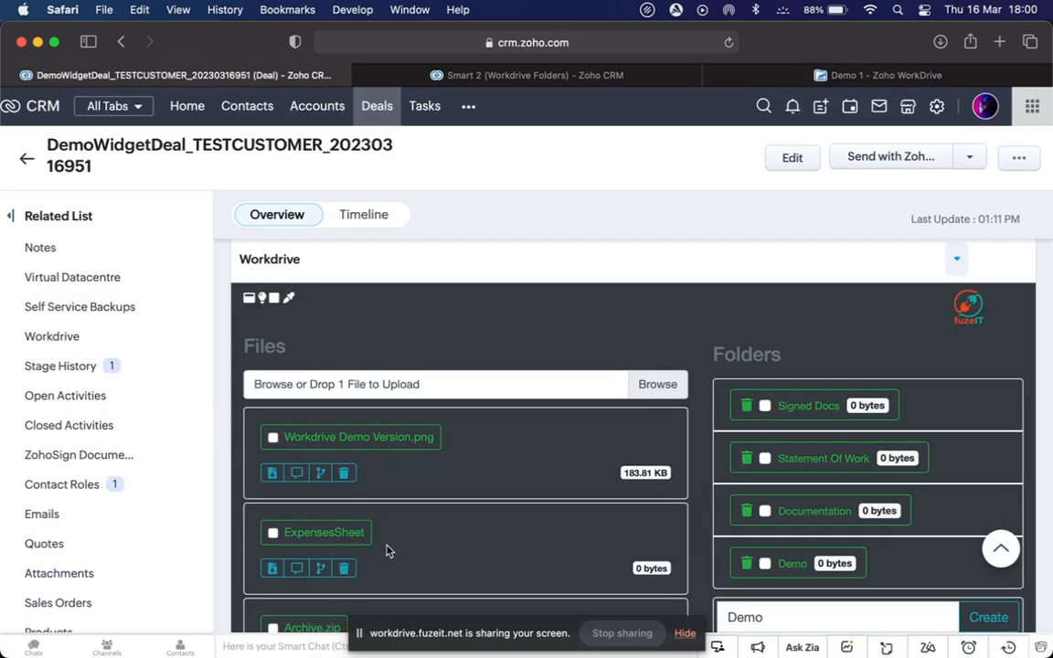
# Scroll the deal's widget, then bring up the Smart 2 record's Level 1–3 folder table
pyautogui.scroll(-2, 386, 550)
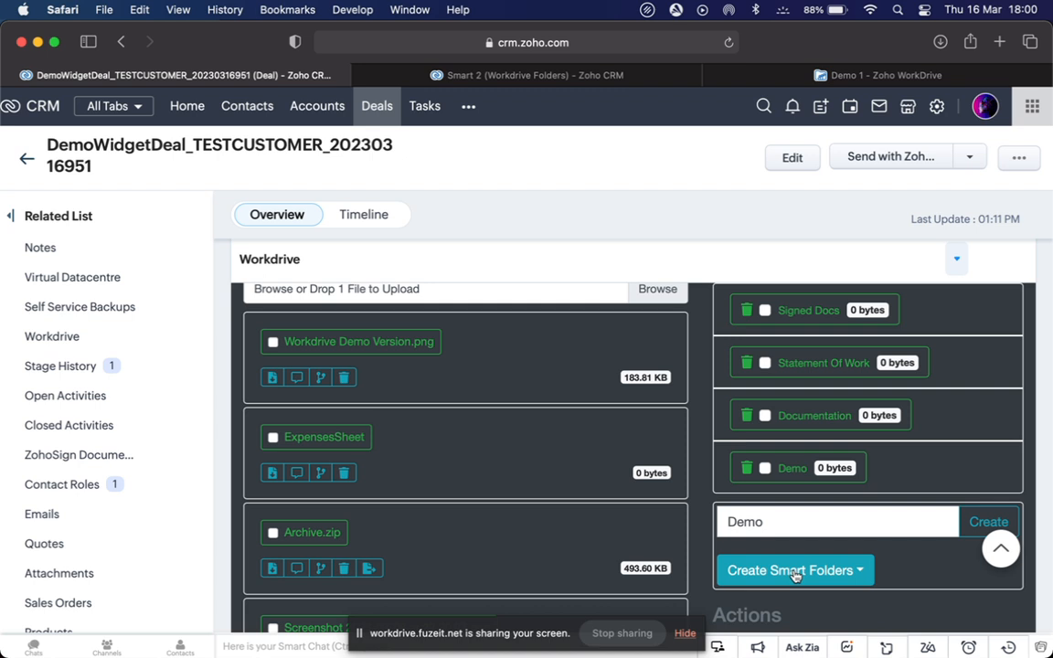
pyautogui.click(595, 77)
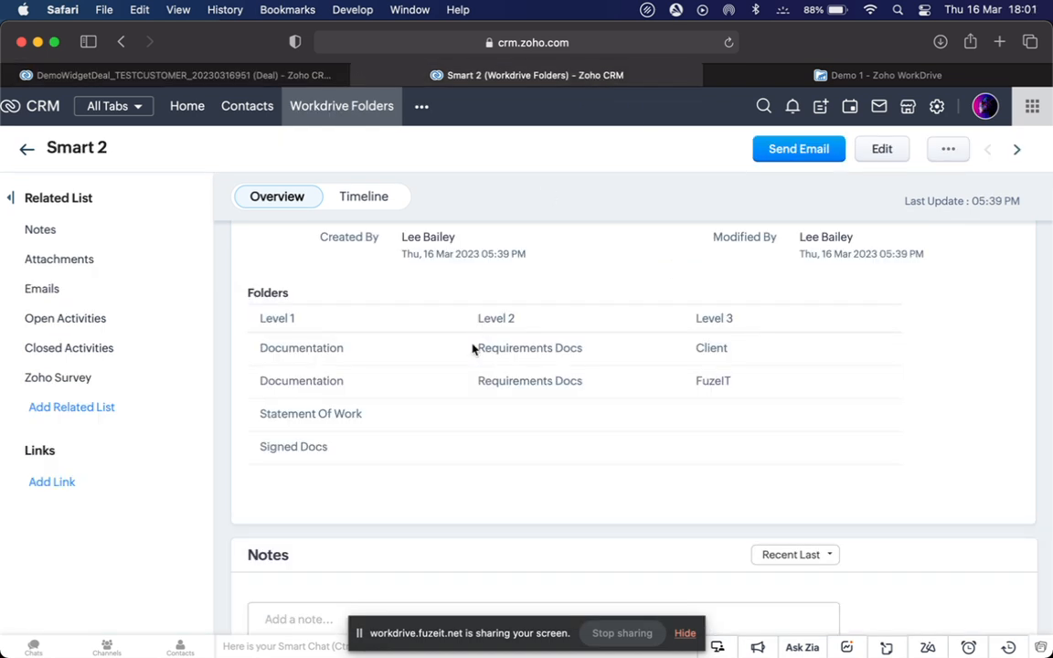
# Return to DemoWidgetDeal to see Signed Docs, Statement Of Work, Documentation and Demo in the widget
pyautogui.scroll(5, 473, 348)
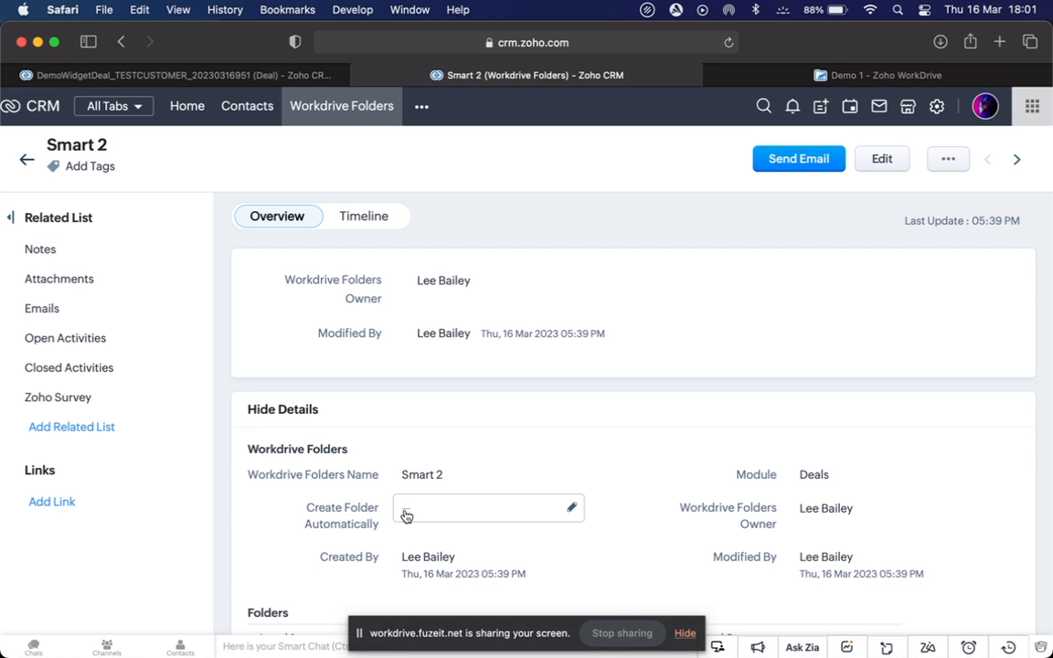
pyautogui.click(206, 79)
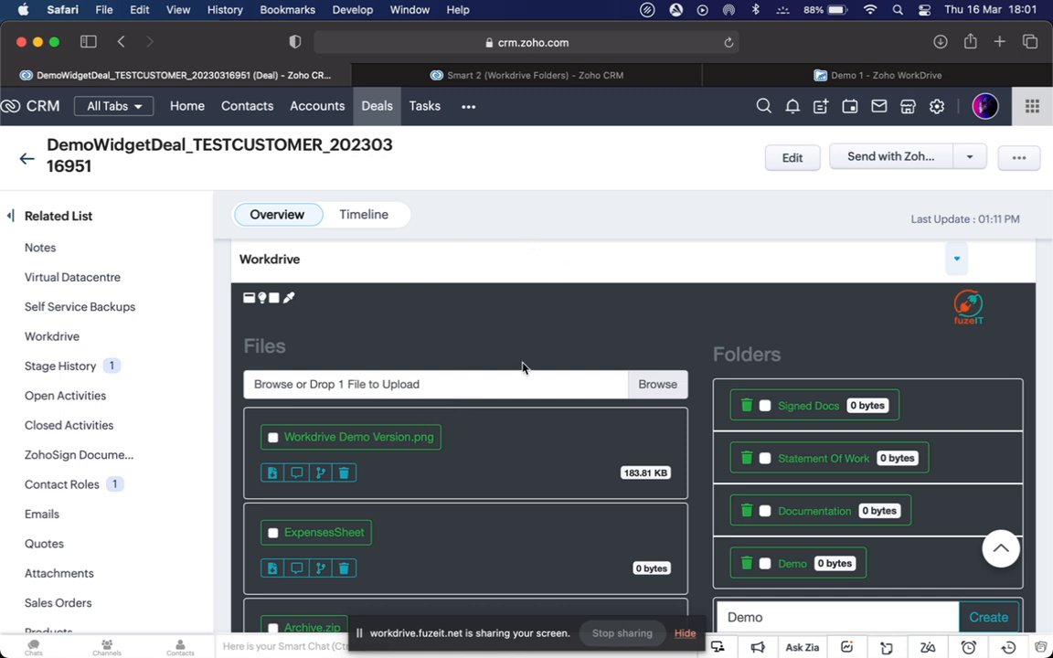
pyautogui.scroll(-3, 526, 367)
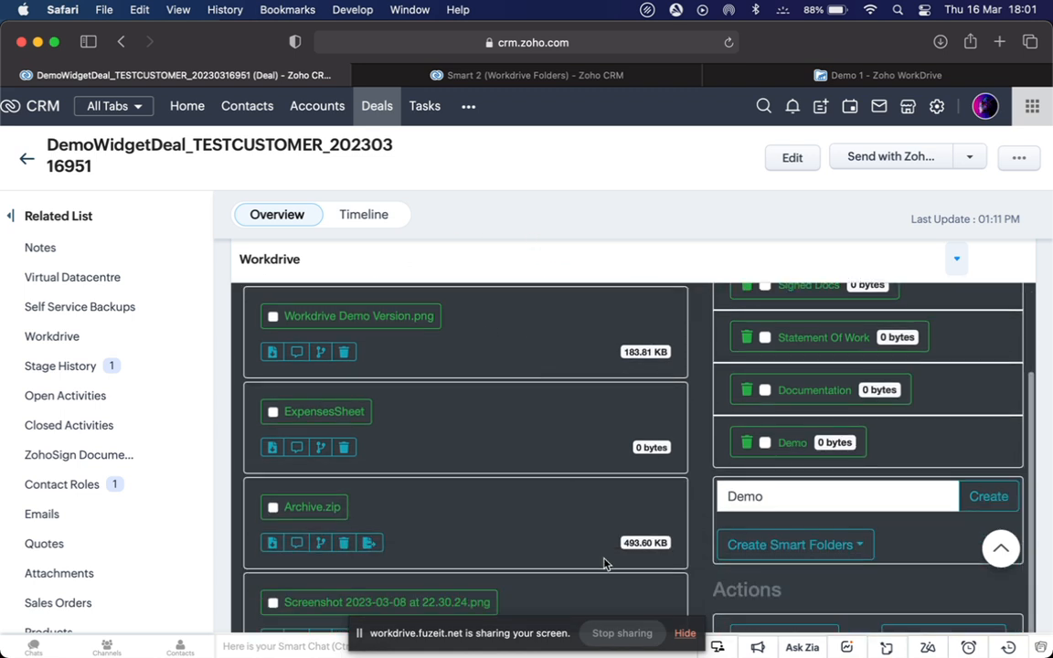